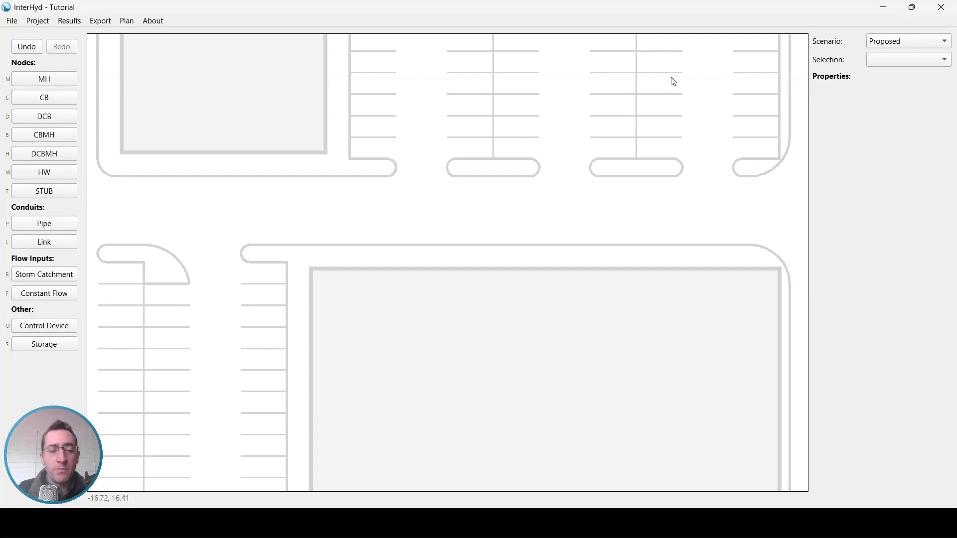
- Place manholes MH.1 and MH.2 joined by a 55.55 m 250mm PVC pipe, then select MH.1
left_click(52, 78)
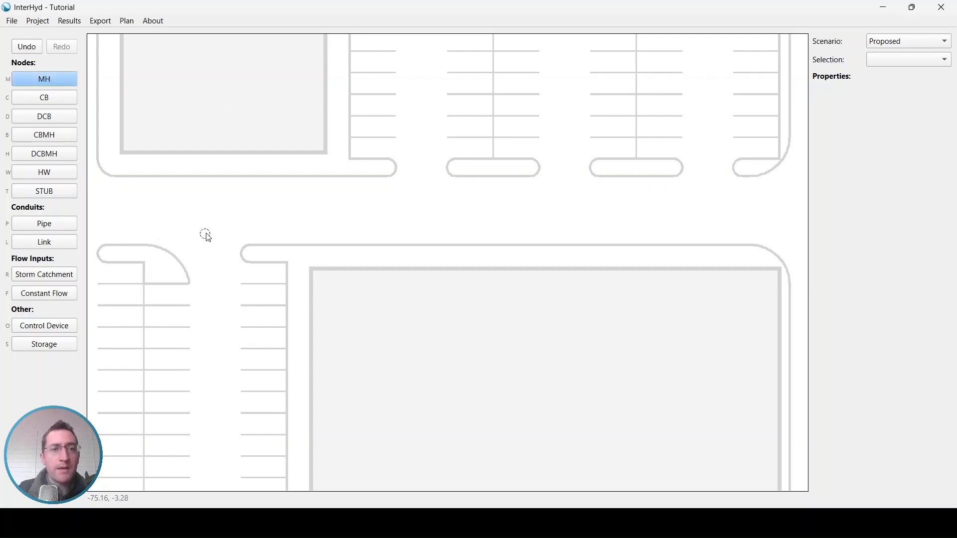
left_click(207, 230)
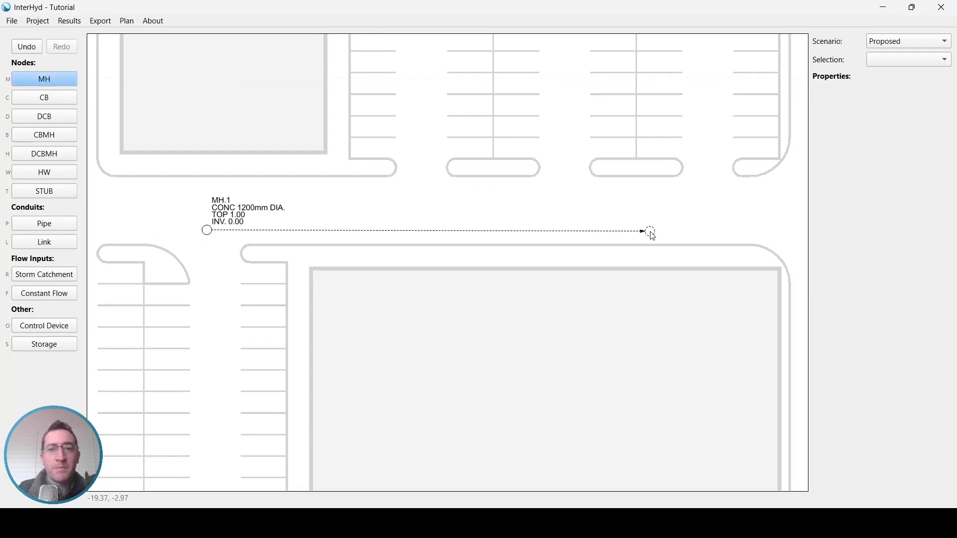
left_click(651, 230)
scroll(303, 238, "up", 1)
middle_click_drag(305, 225, 252, 229)
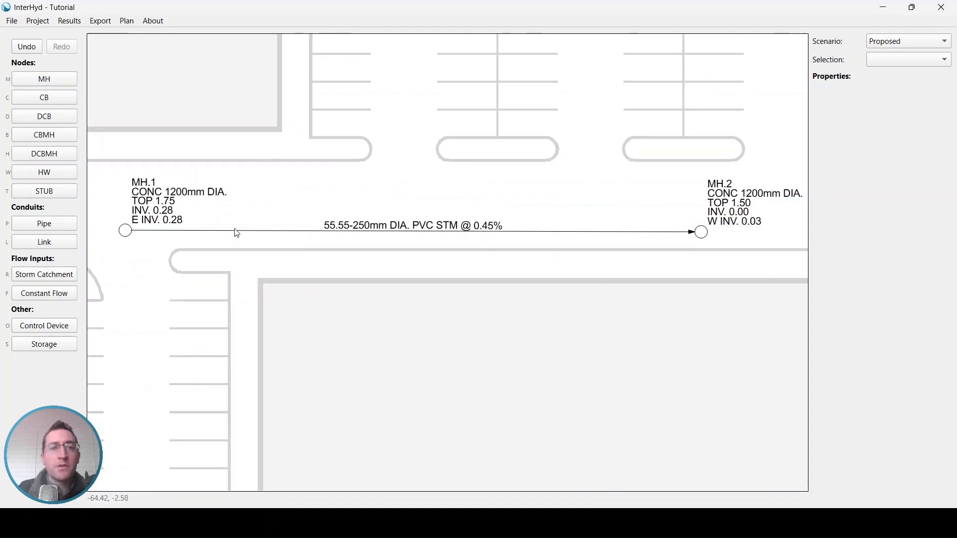
left_click(125, 231)
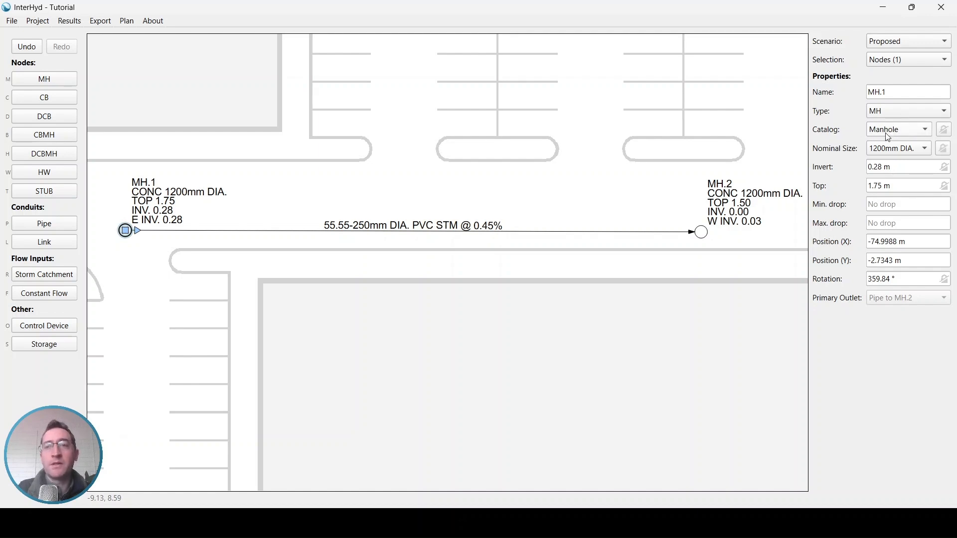
- Select pipe CON.1 to show its 250mm conduit, 0.042 cms capacity and 0.82 m/s velocity
left_click(534, 232)
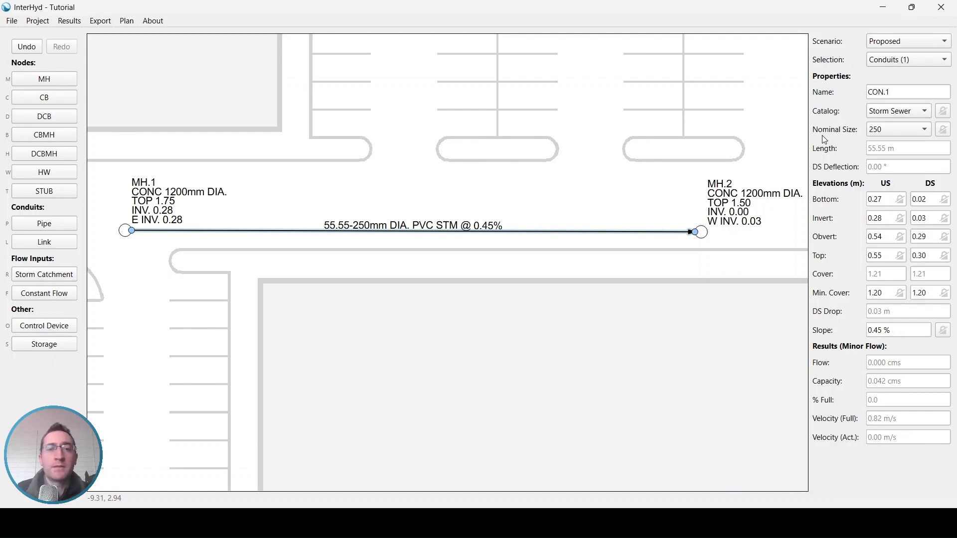
scroll(554, 235, "down", 2)
scroll(550, 231, "down", 1)
key("Escape")
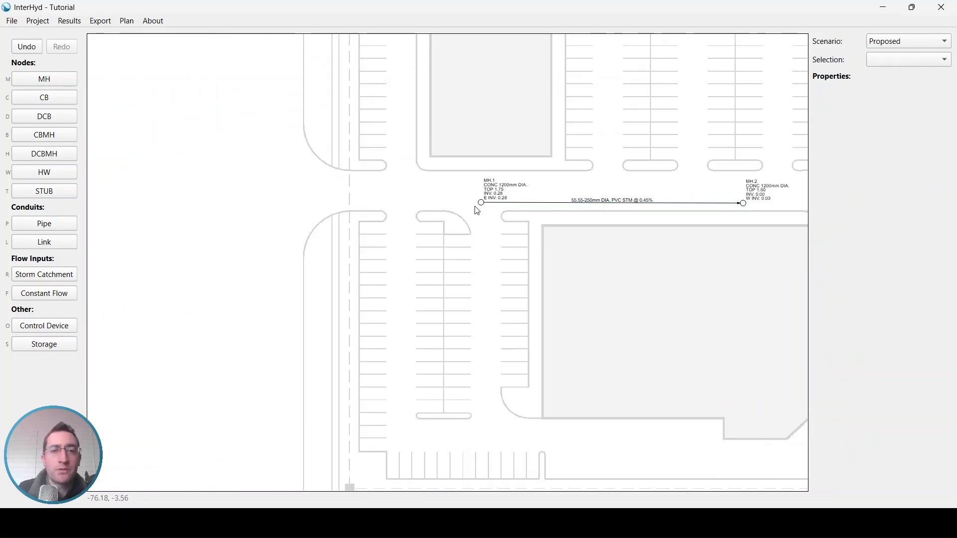
left_click(480, 203)
left_click_drag(481, 204, 147, 206)
key("Escape")
scroll(393, 206, "up", 2)
left_click(419, 205)
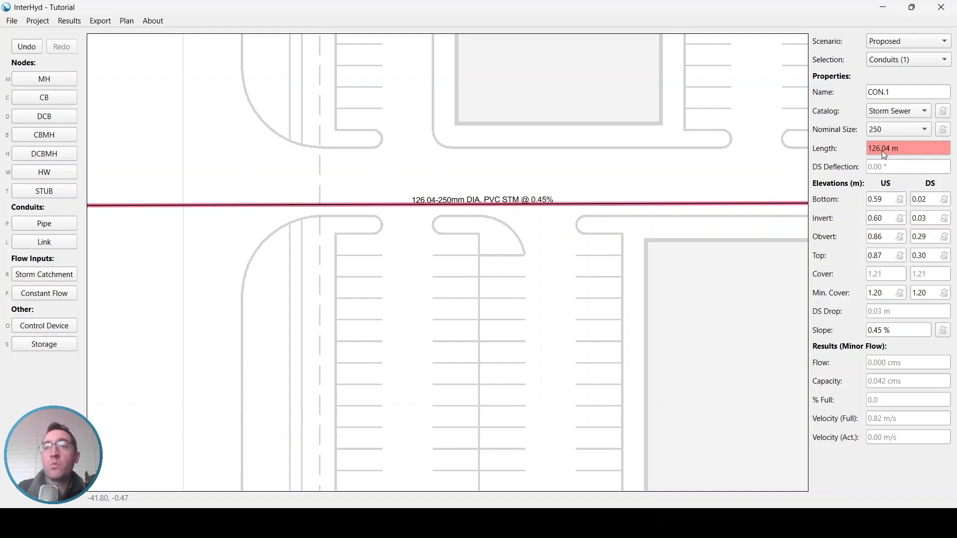
key("Escape")
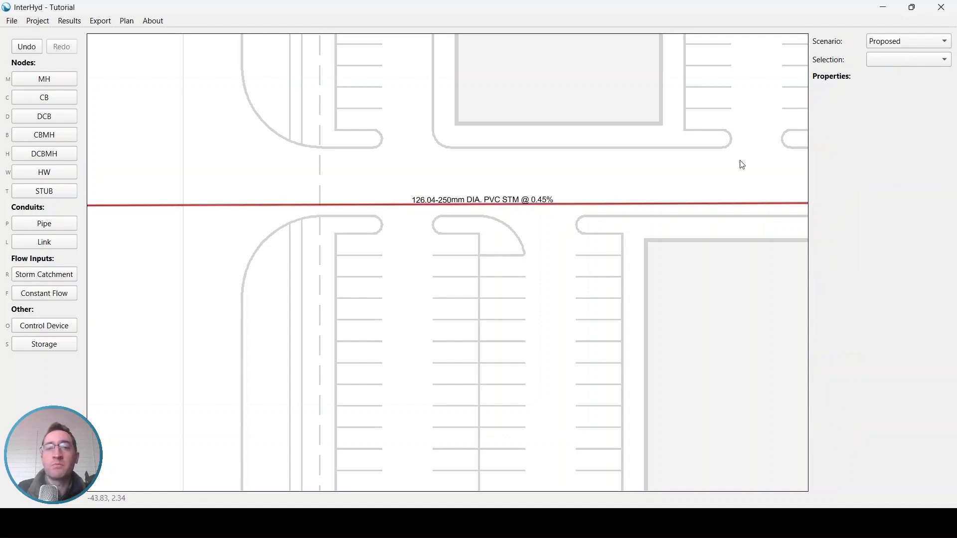
key("ctrl+z")
middle_click_drag(650, 182, 316, 208)
scroll(345, 208, "up", 1)
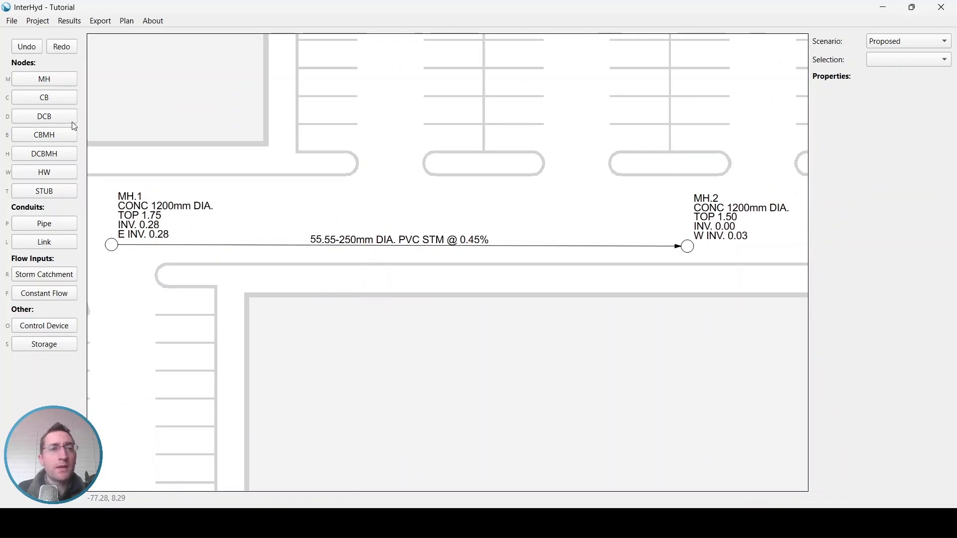
- Open the Catalog Manager and review the Circular, Rectangular and Custom node catalog groups
left_click(35, 24)
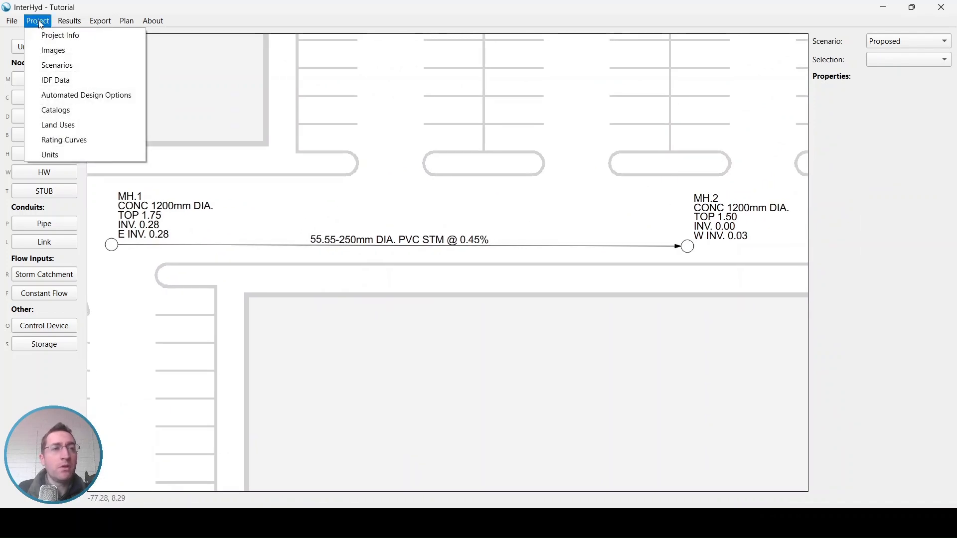
left_click(63, 109)
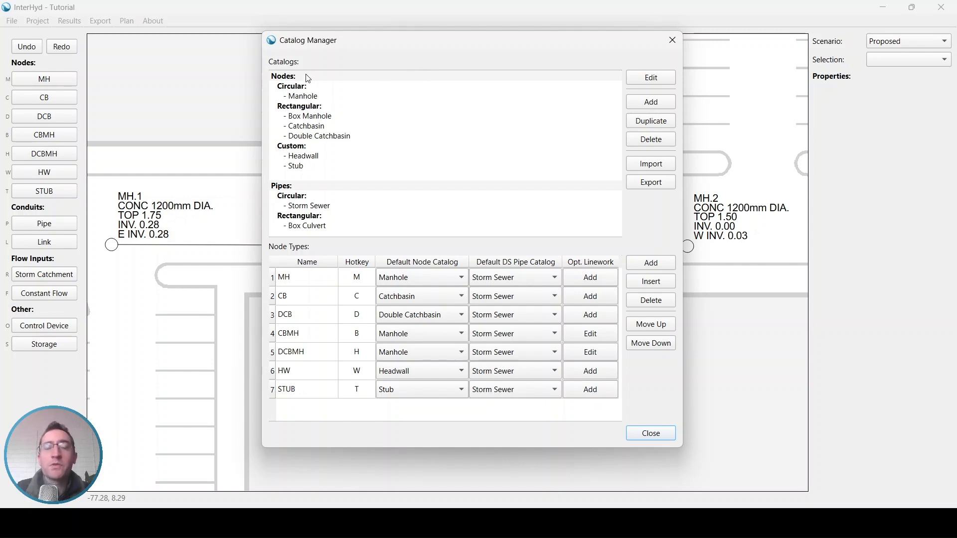
left_click(310, 87)
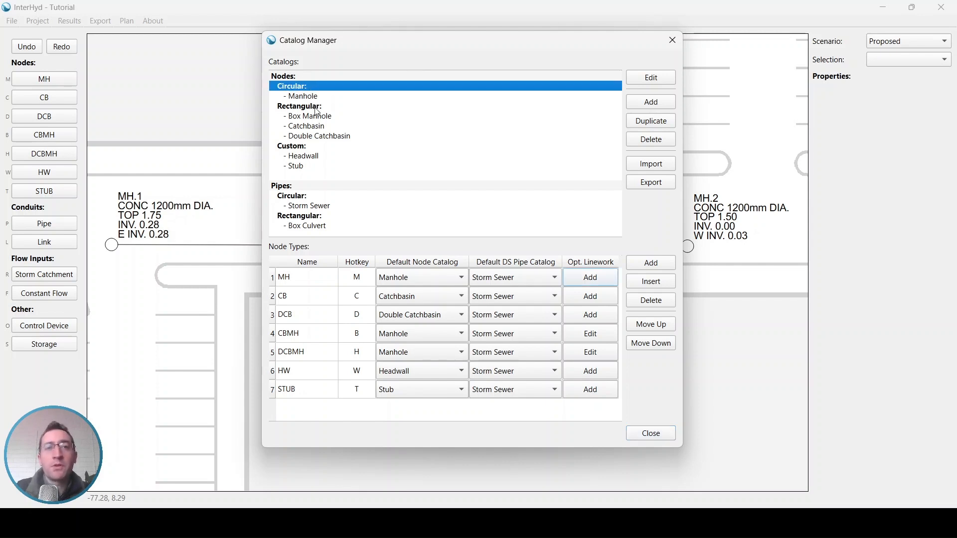
left_click(316, 107)
left_click(312, 146)
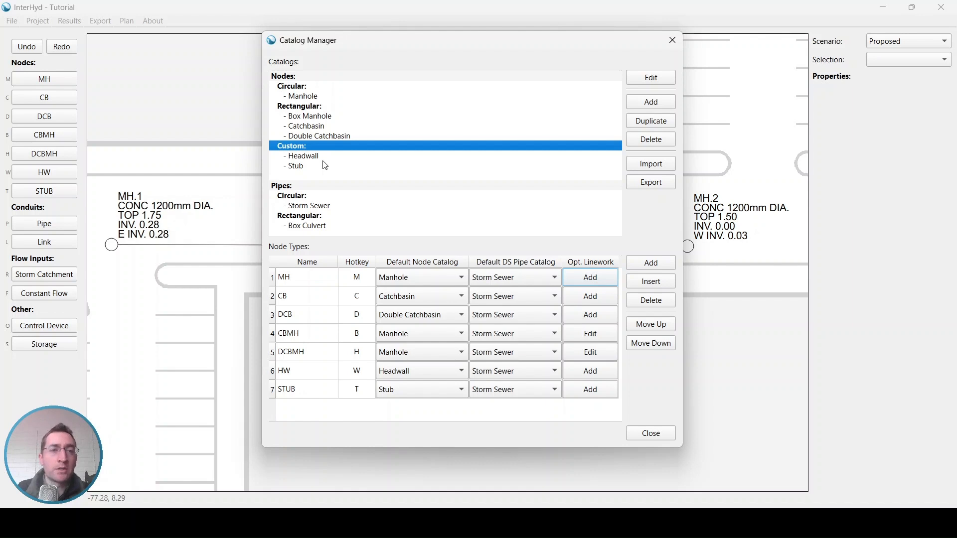
- Review the pipe catalog groups and open the Storm Sewer pipe catalog for editing
left_click(309, 189)
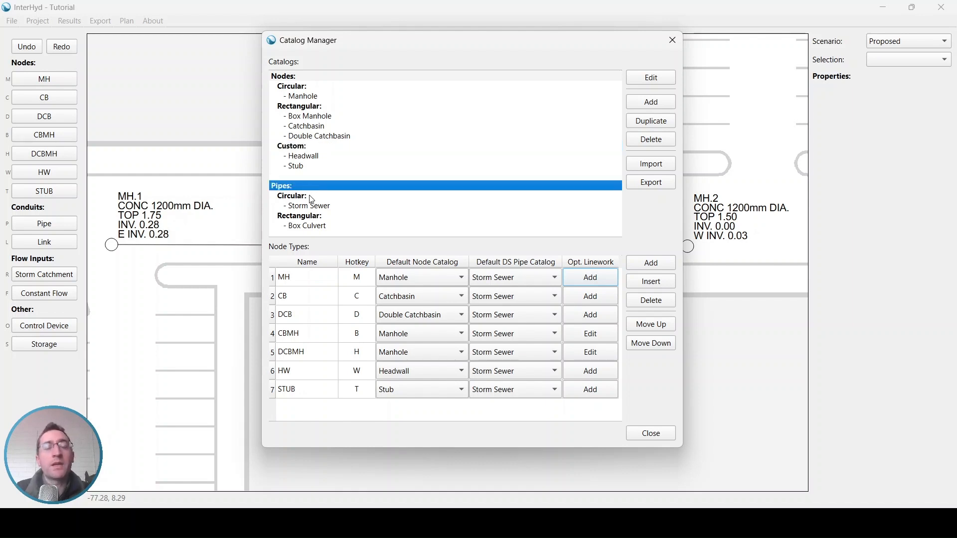
left_click(311, 197)
left_click(324, 219)
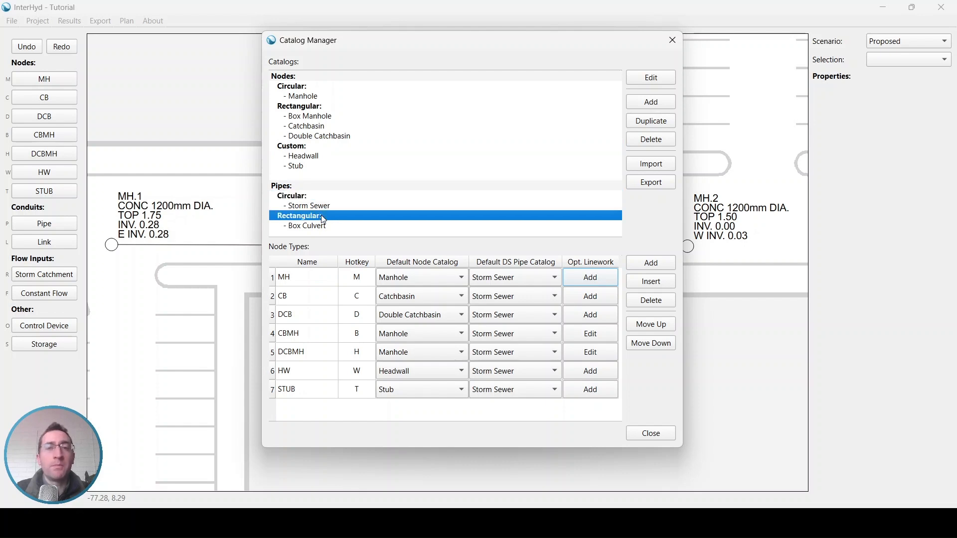
left_click(319, 207)
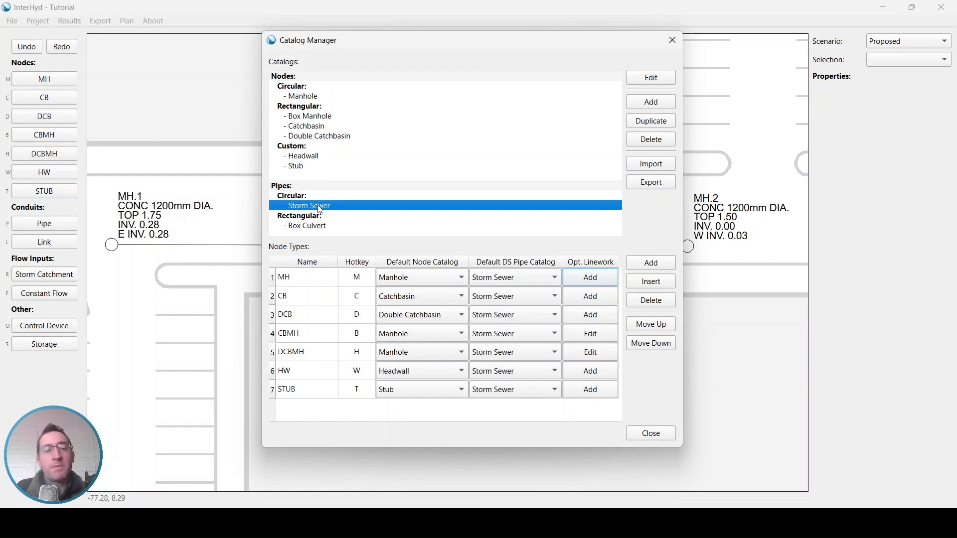
double_click(319, 207)
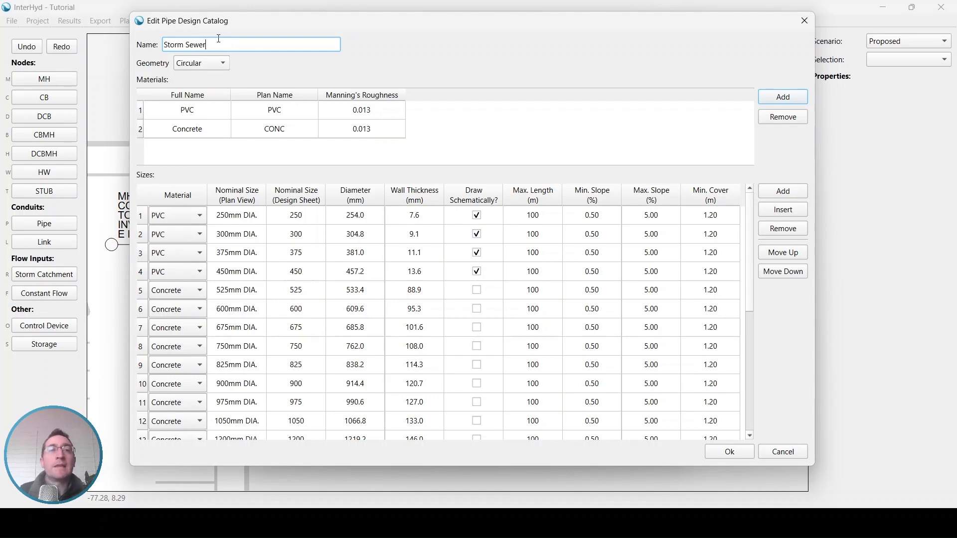
- Keep Circular geometry with PVC, reviewing row 1: 250mm nominal, 254.0 mm diameter, 7.6 mm wall
left_click(219, 63)
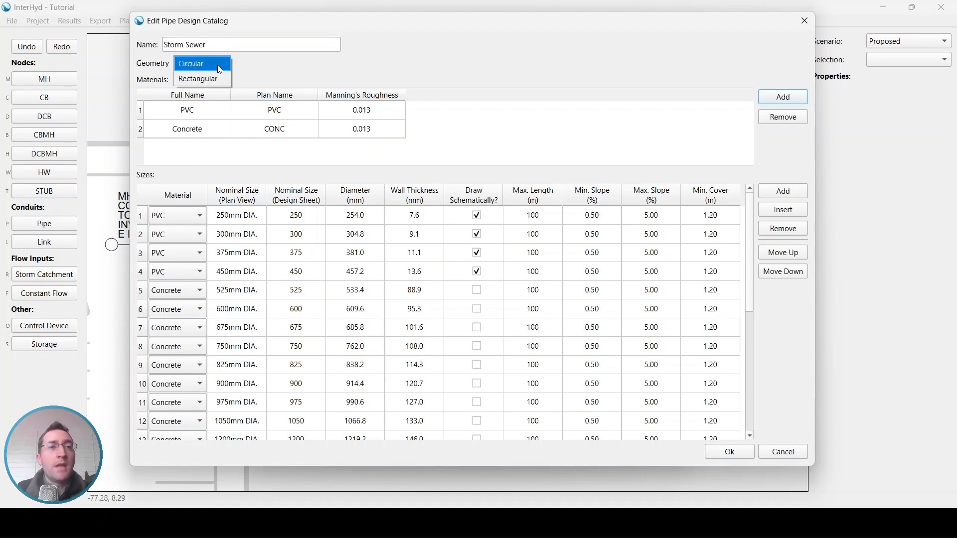
left_click(206, 65)
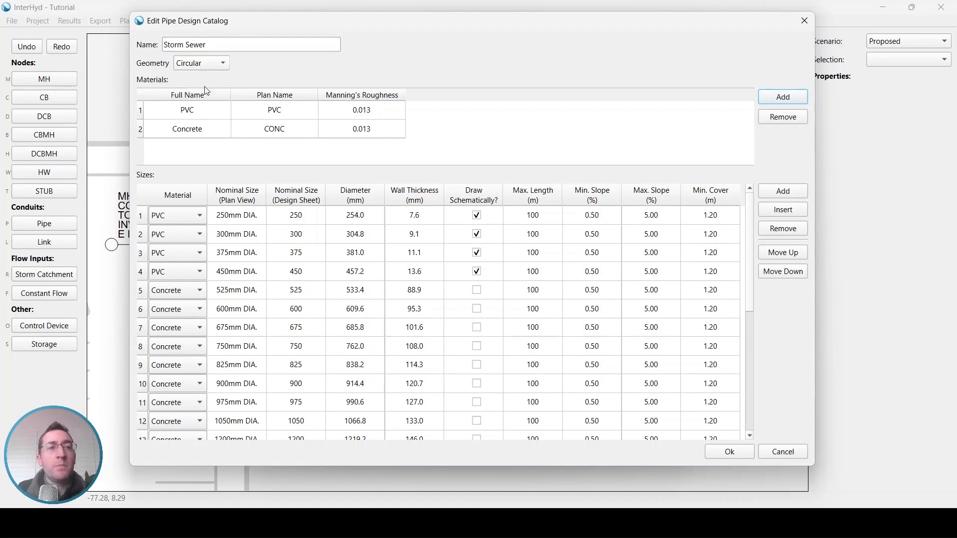
left_click(207, 115)
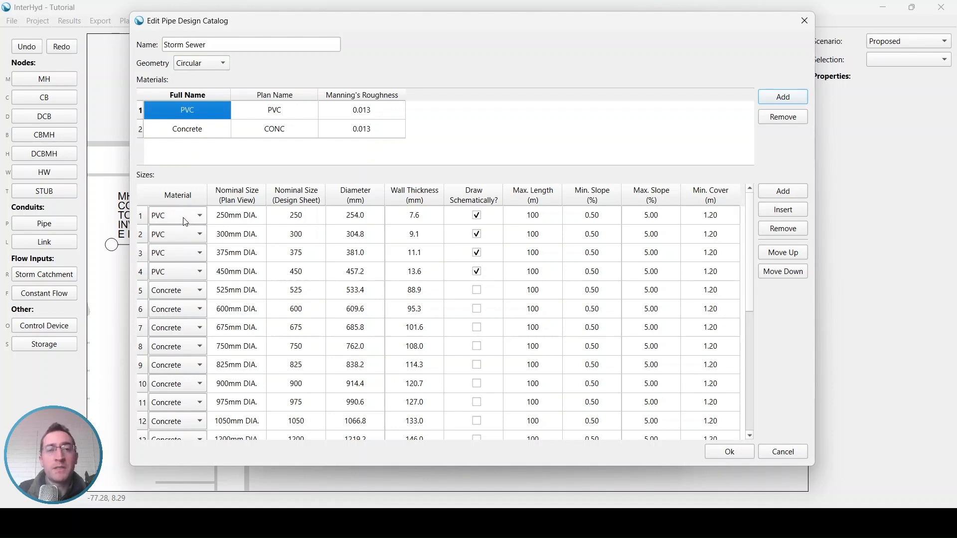
left_click(239, 216)
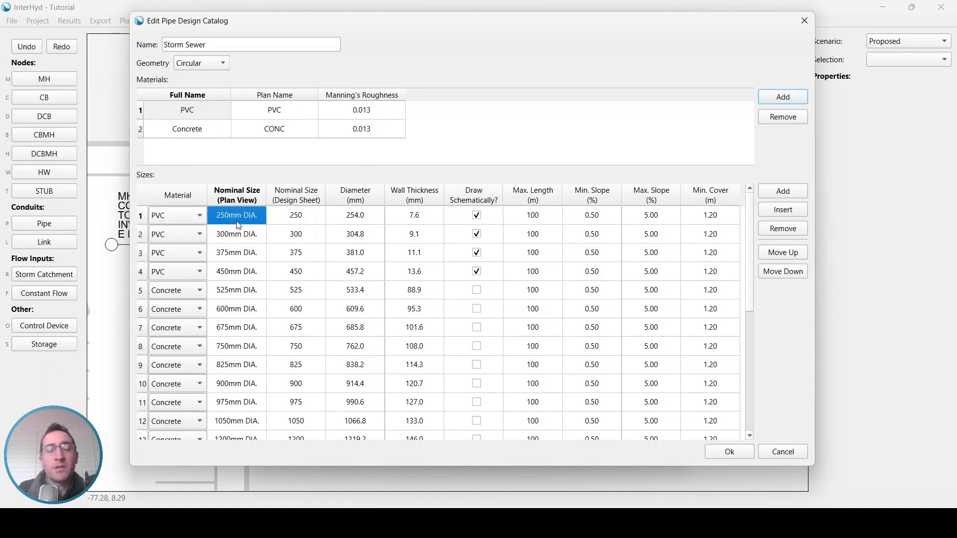
left_click(312, 223)
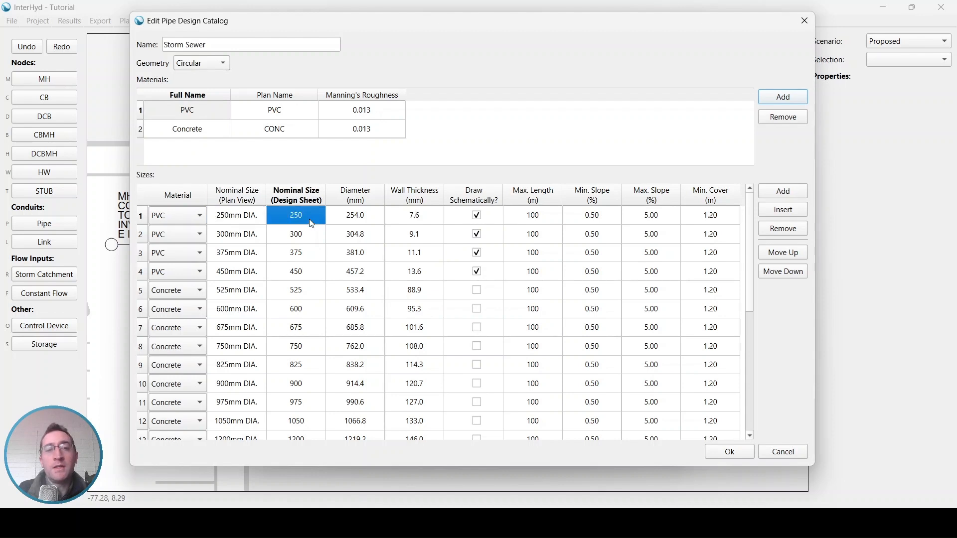
left_click(367, 223)
left_click(430, 222)
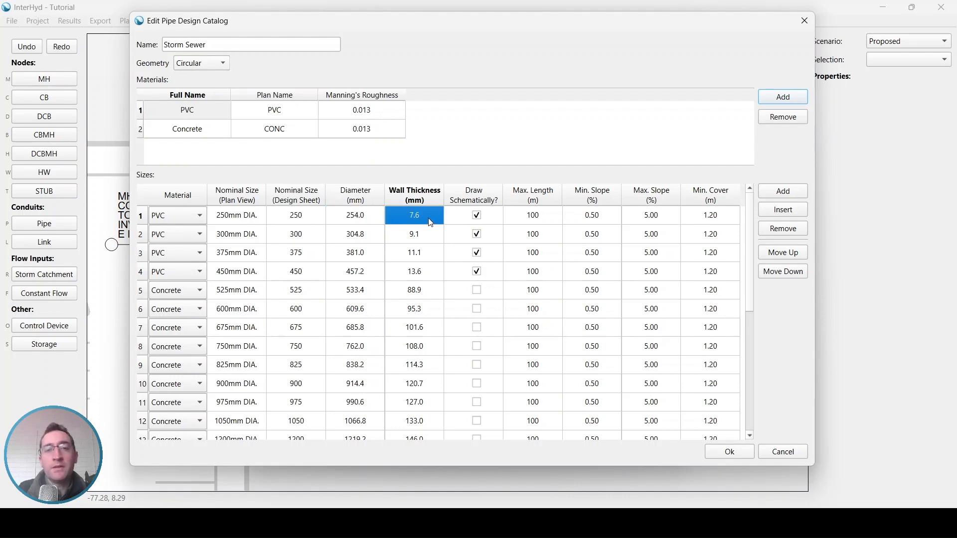
left_click(500, 219)
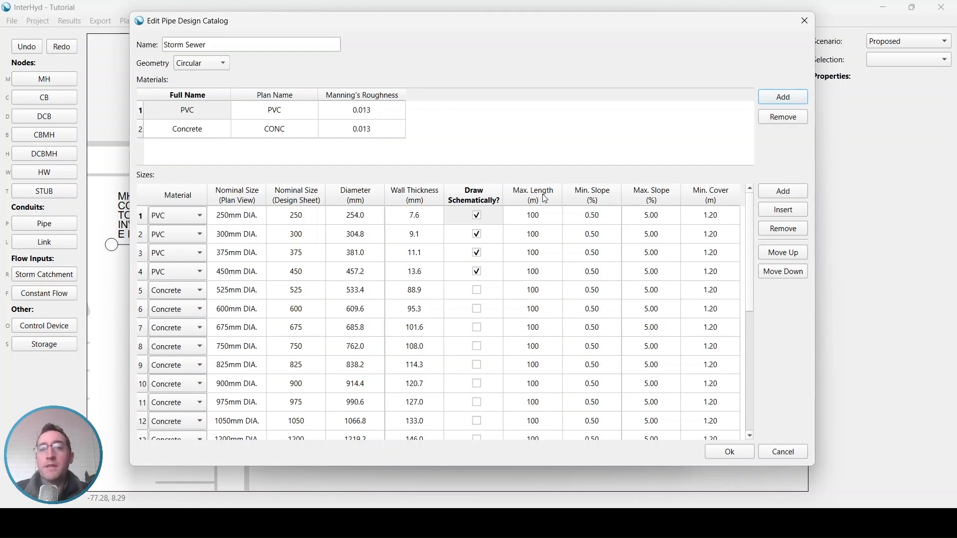
- Review row 1's 100 m maximum length and 1.20 m minimum cover, then cancel the editor
left_click(543, 219)
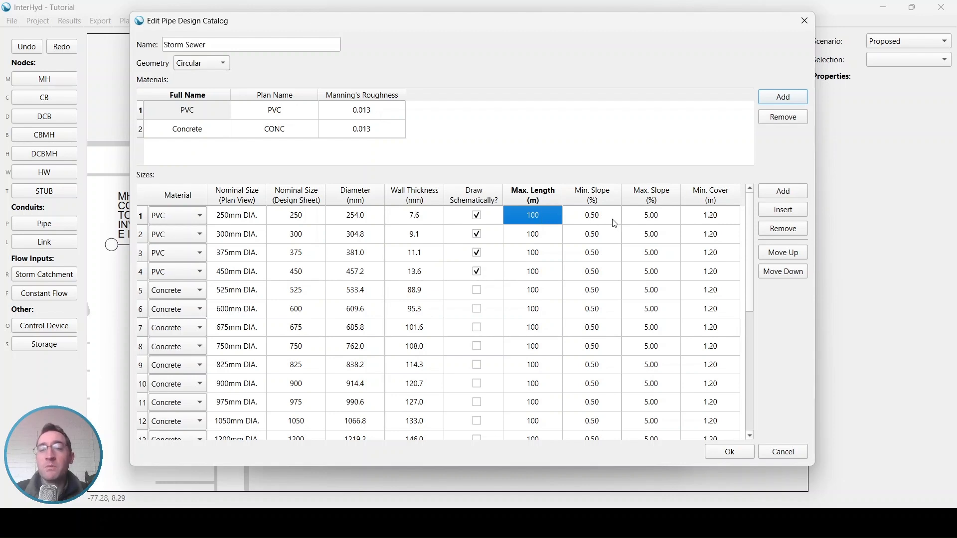
left_click(722, 216)
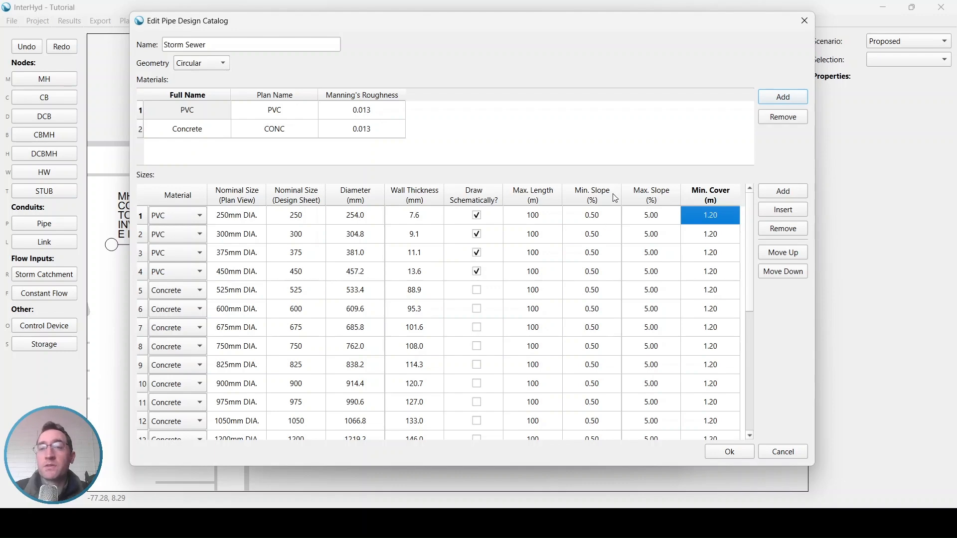
left_click(785, 453)
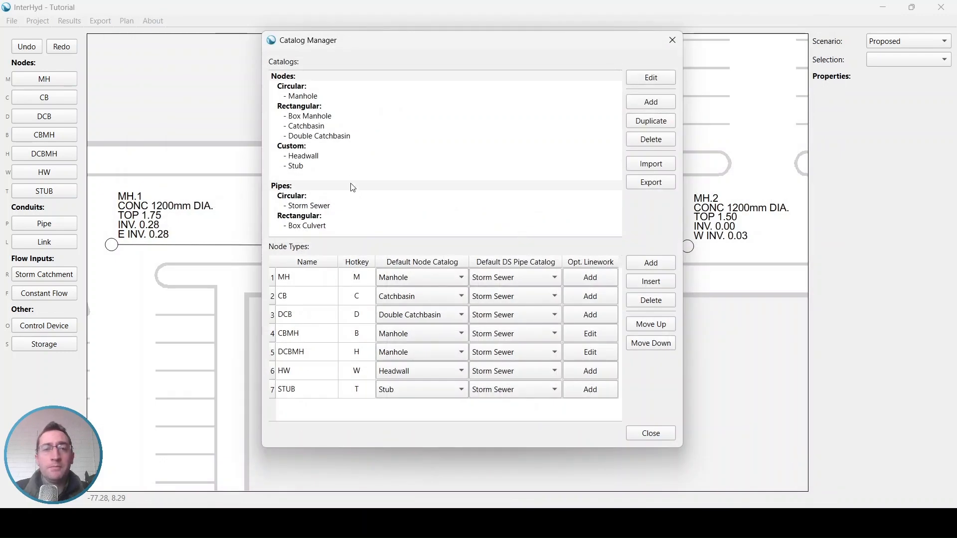
- Open the Manhole catalog, keeping Circular geometry and Face Downstream default rotation
double_click(309, 96)
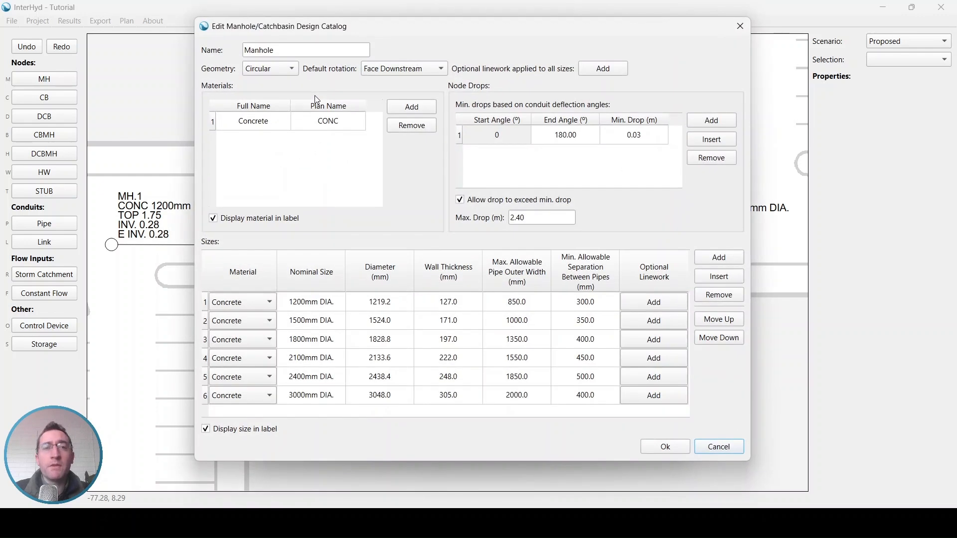
left_click(295, 70)
left_click(295, 71)
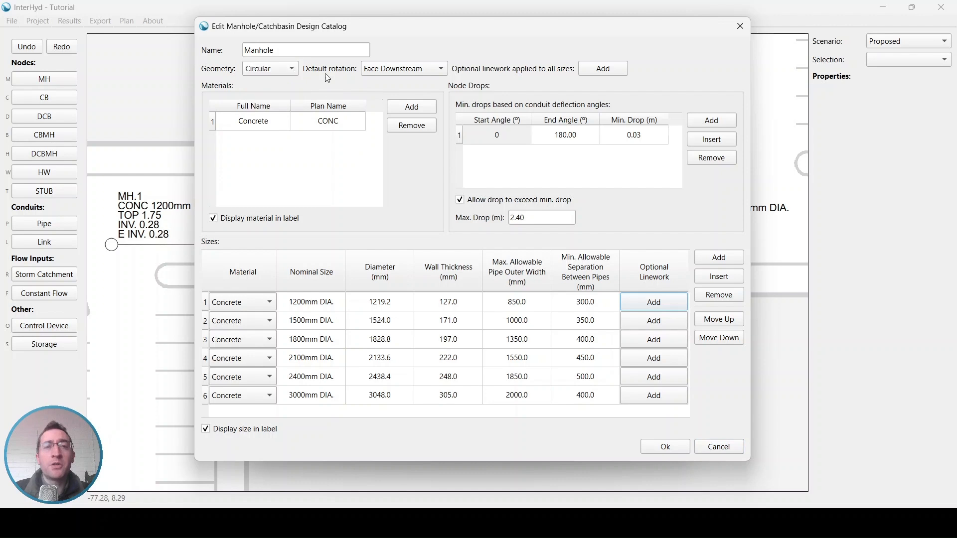
left_click(425, 70)
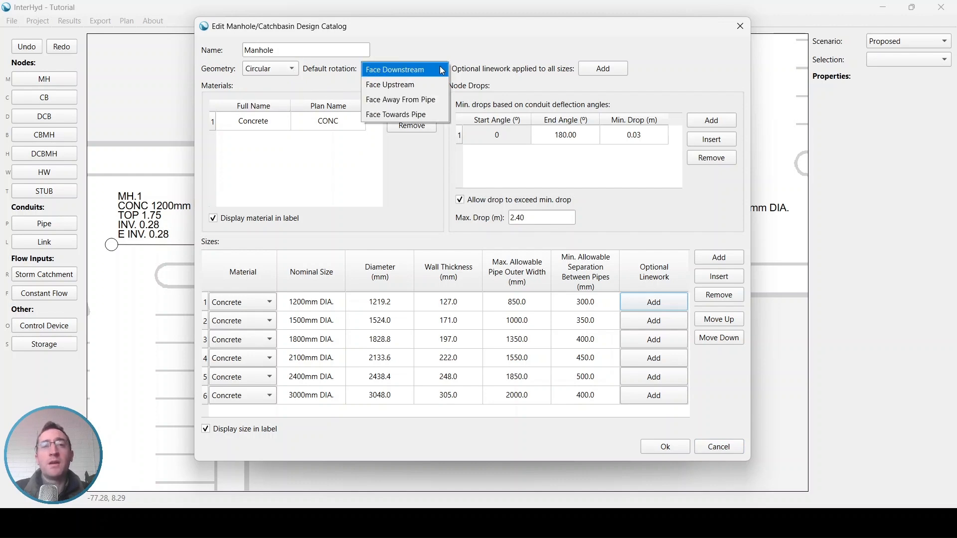
left_click(440, 71)
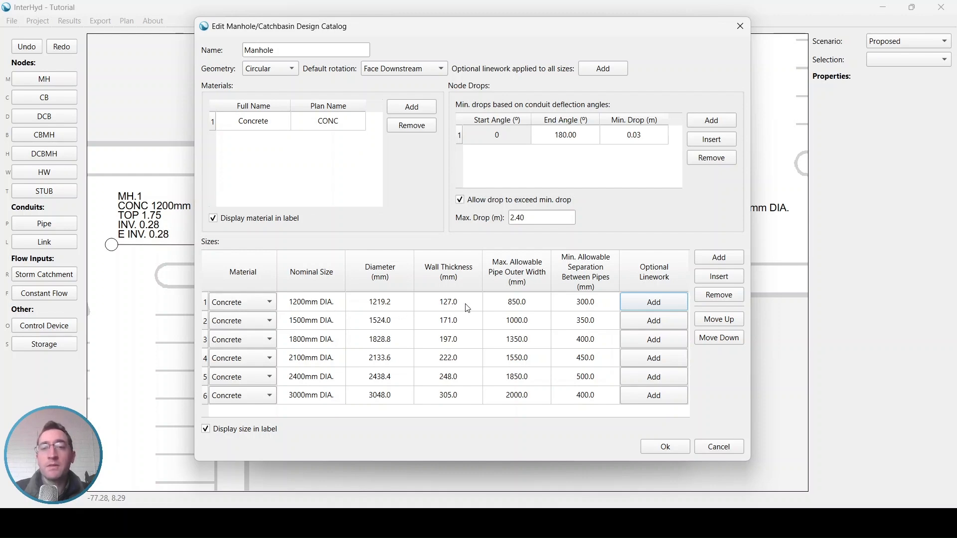
left_click(537, 306)
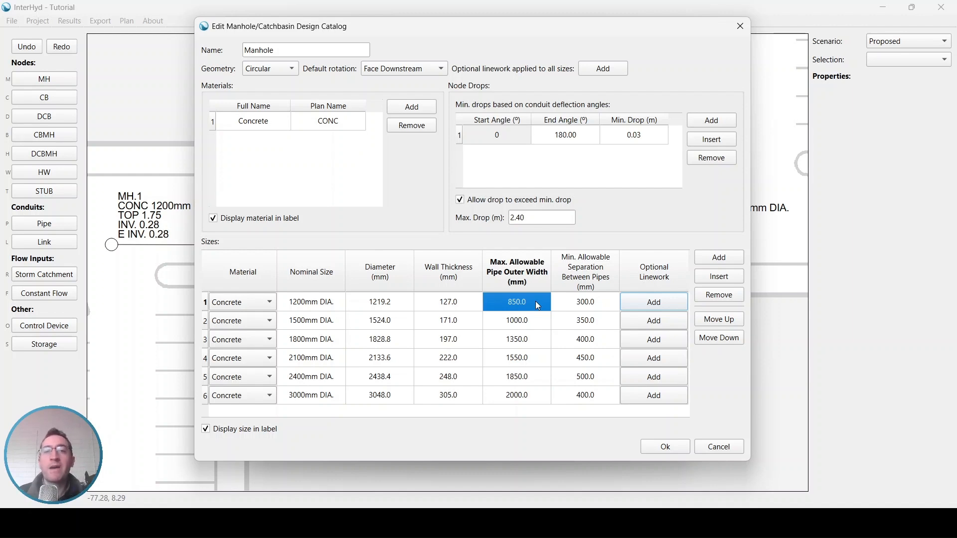
left_click(538, 321)
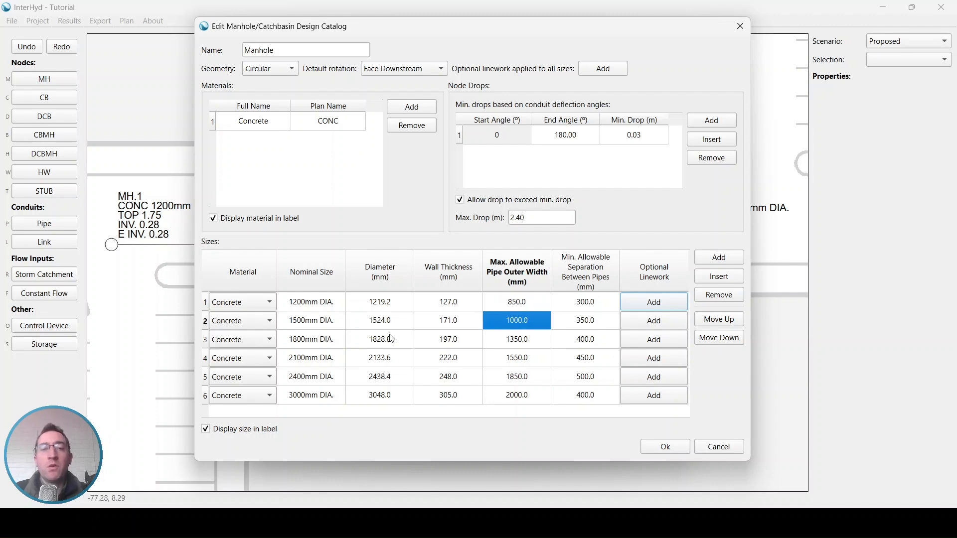
left_click(601, 301)
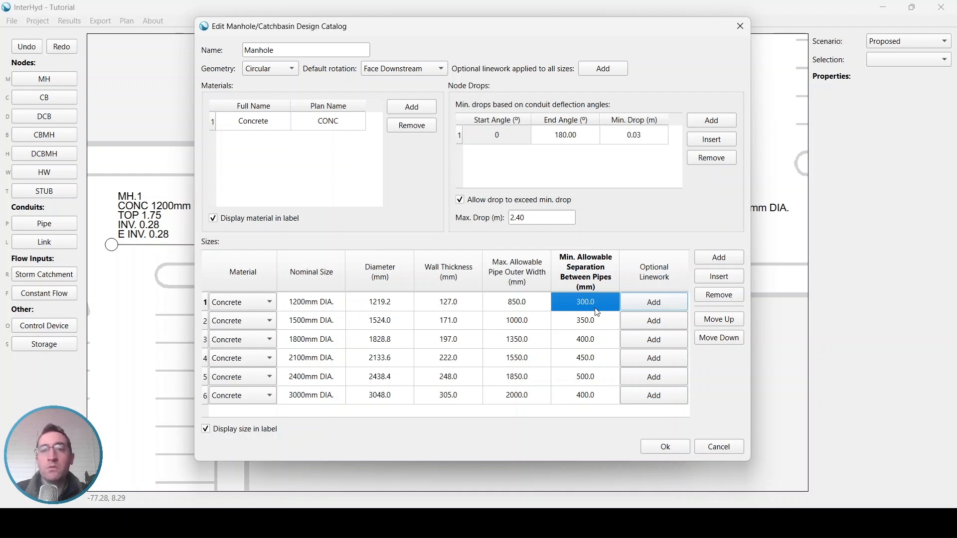
left_click(578, 153)
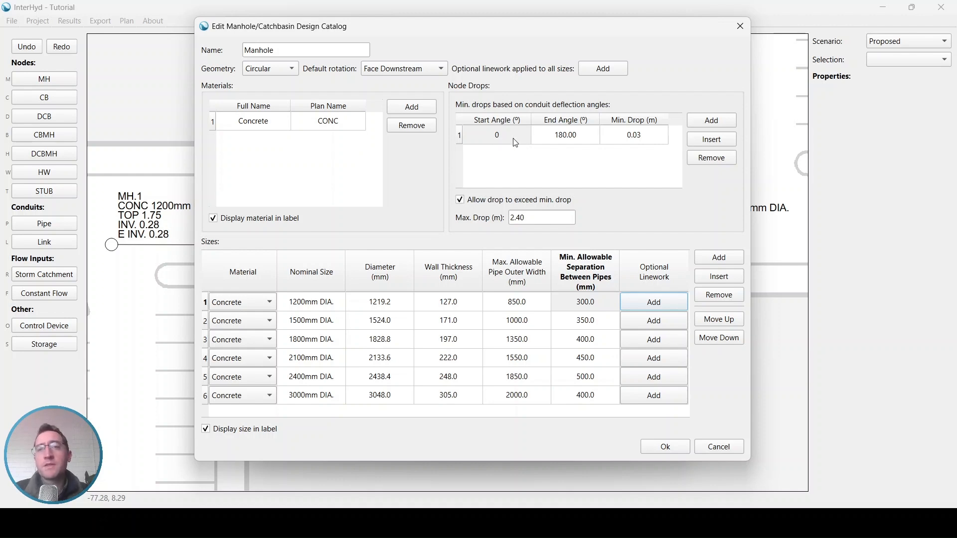
- End the first drop range at 45° and add a 45–90° range with 0.06 m minimum drop
left_click(648, 138)
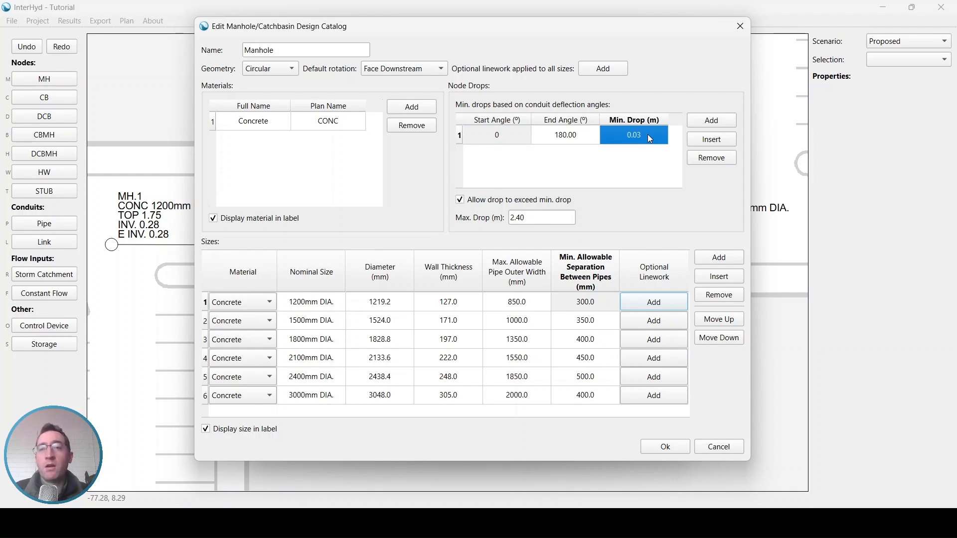
left_click(648, 156)
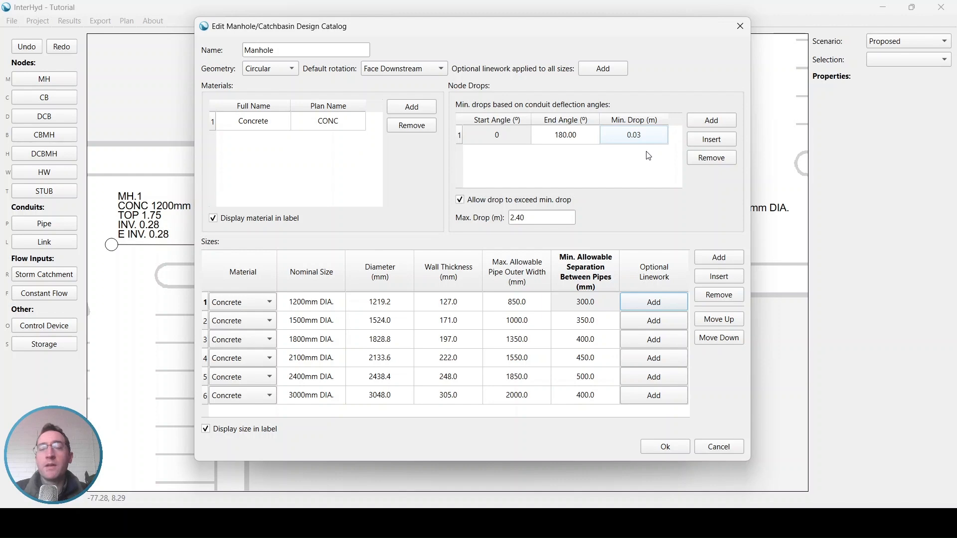
left_click(715, 126)
left_click(574, 141)
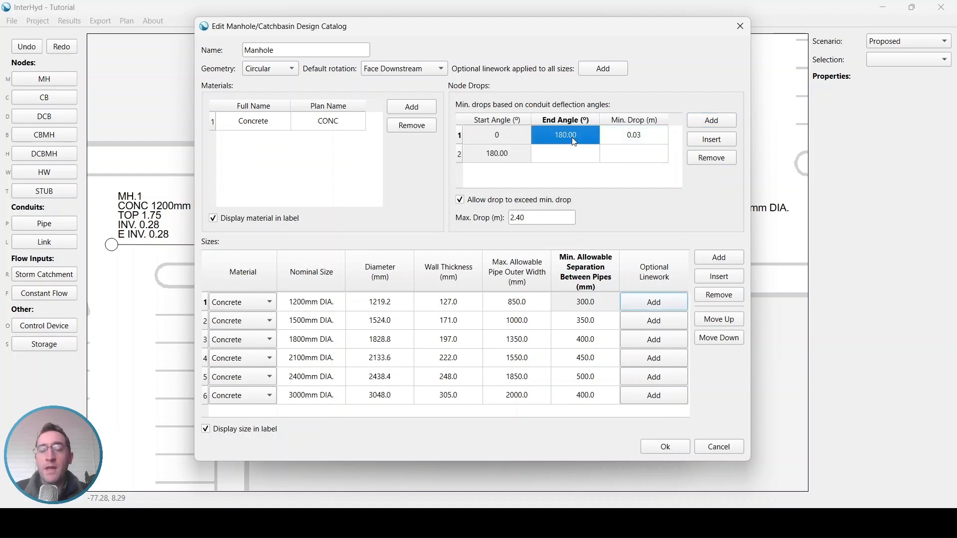
type("45")
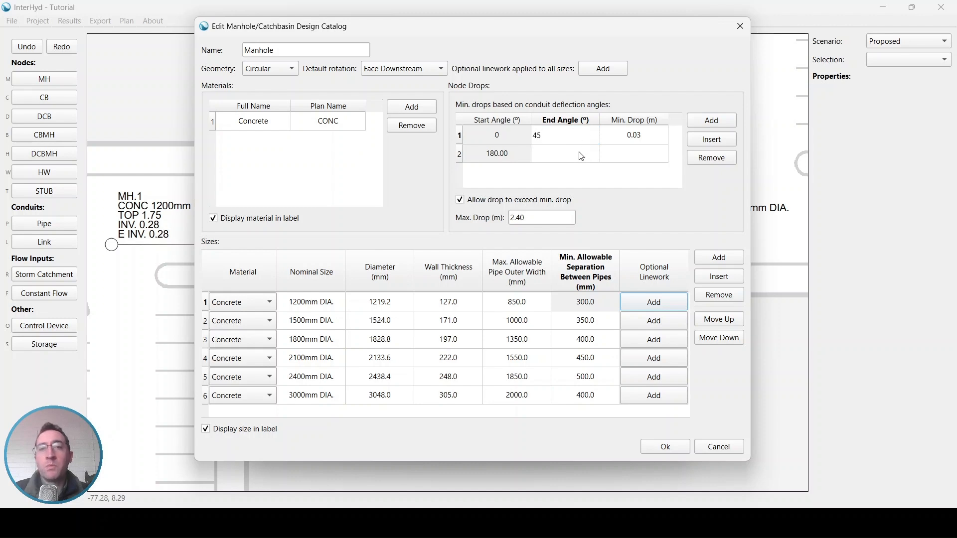
left_click(583, 154)
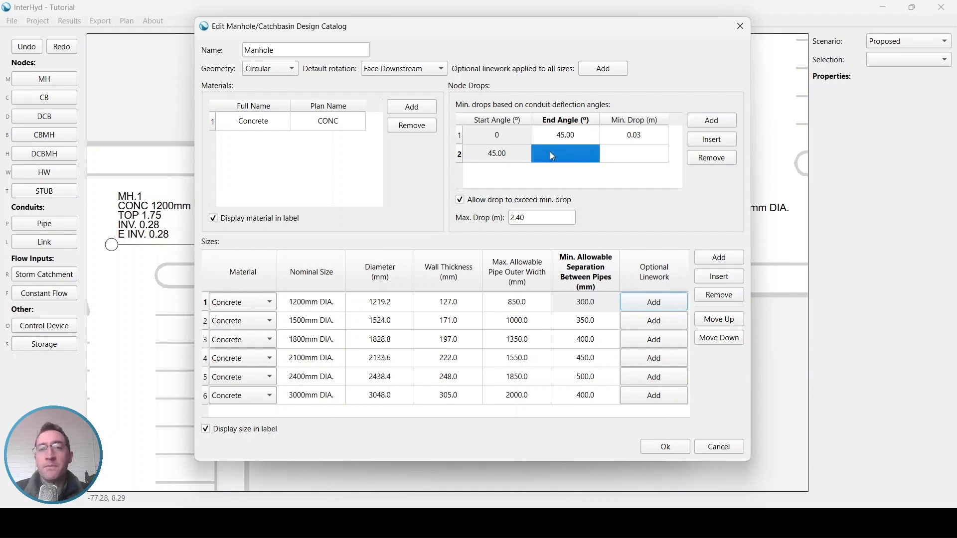
type("90")
left_click(623, 156)
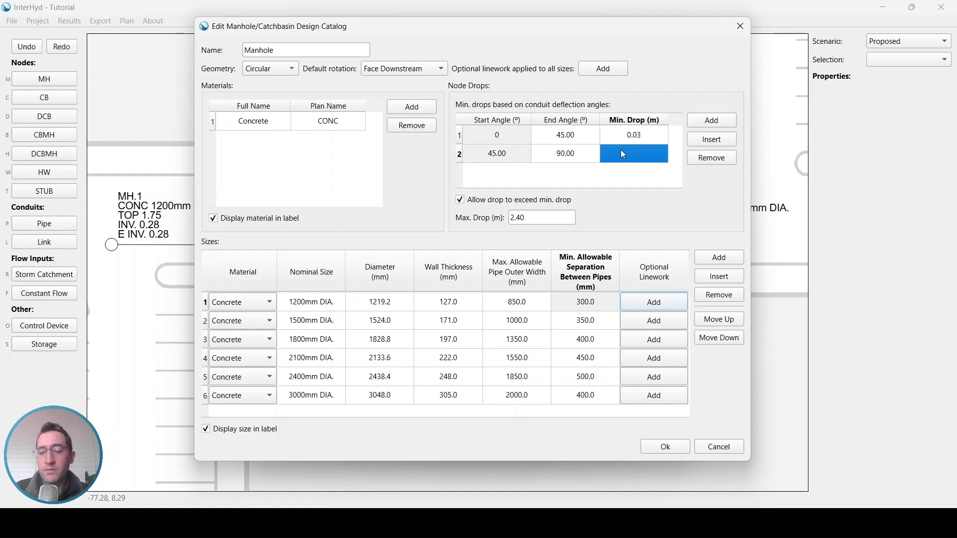
type("0.06")
left_click(618, 179)
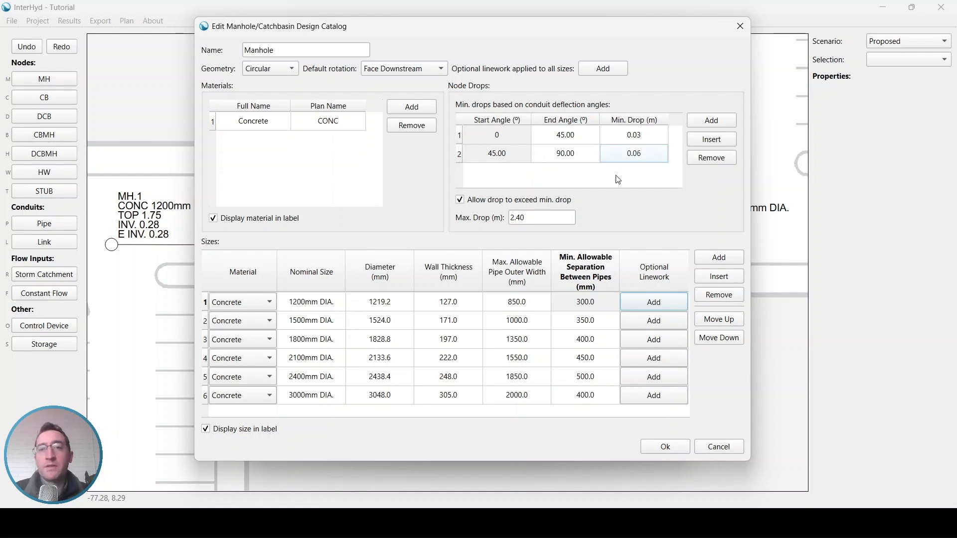
- Add a 90–135° range with 0.09 m minimum drop and save the Manhole catalog
left_click(715, 124)
left_click(573, 180)
type("135")
left_click(648, 179)
type(".09")
key("Return")
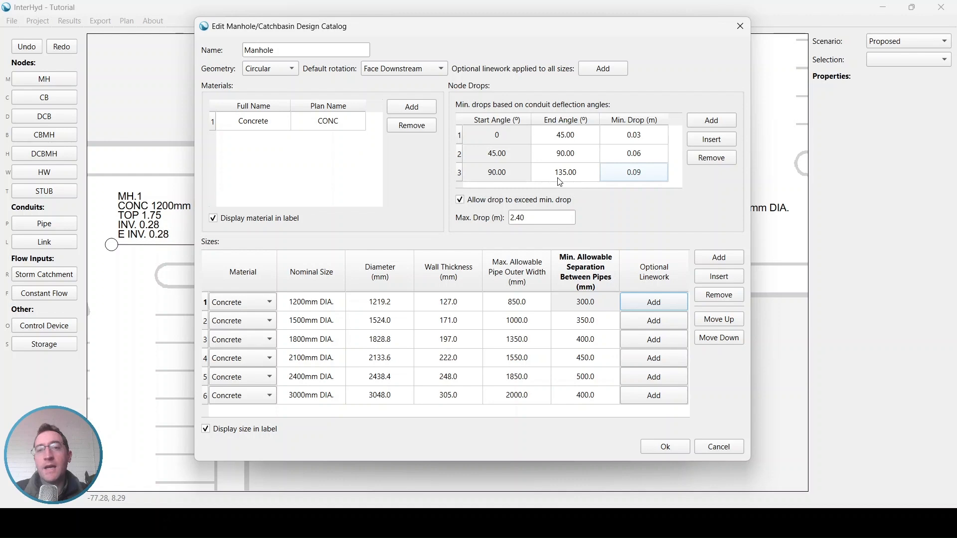
left_click(571, 180)
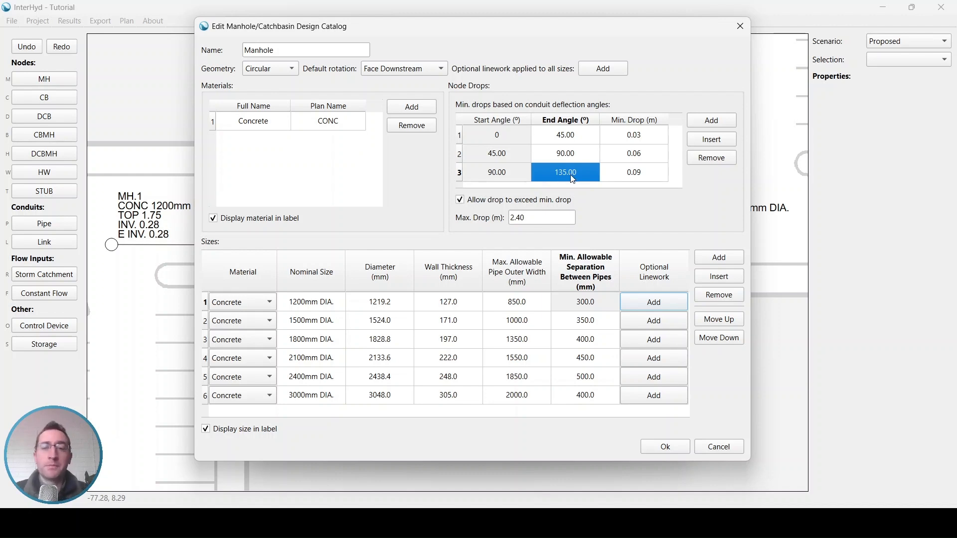
left_click(659, 448)
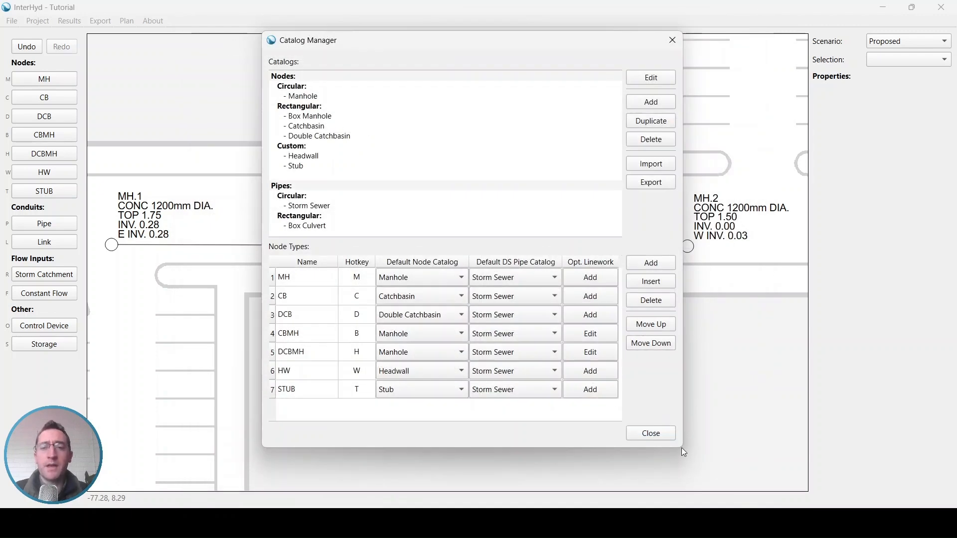
- Return to the plan and place manhole MH.3 west of MH.1, piped into it
left_click(656, 433)
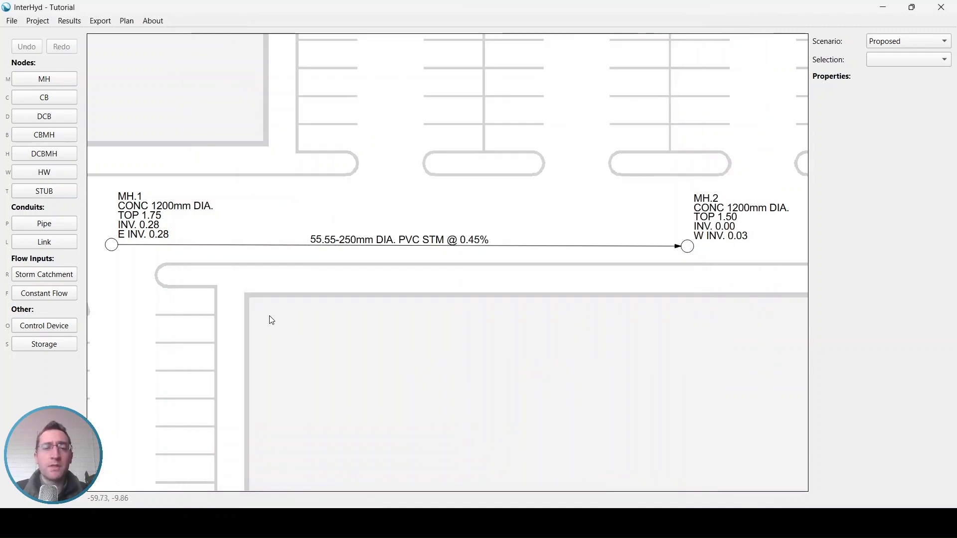
scroll(271, 322, "down", 2)
middle_click_drag(273, 306, 519, 264)
key("m")
middle_click_drag(103, 225, 155, 217)
left_click(119, 216)
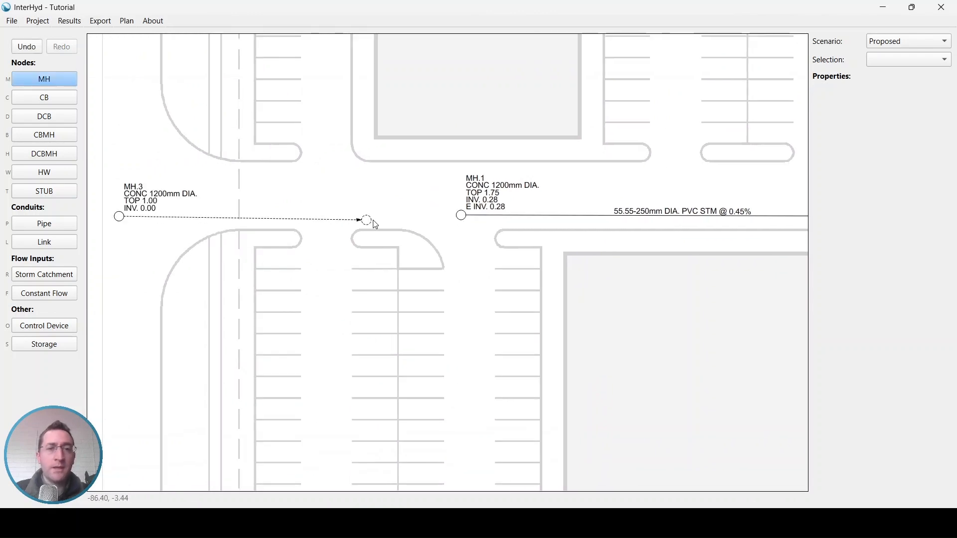
left_click(461, 215)
- Check MH.1's 0.03 m minimum drop, then move MH.3 south of MH.1
scroll(461, 232, "up", 3)
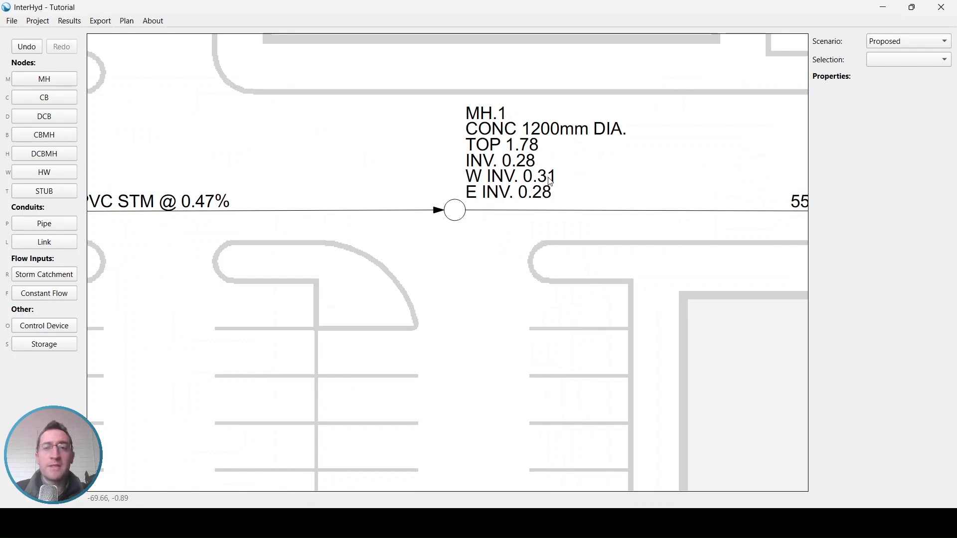
left_click(458, 218)
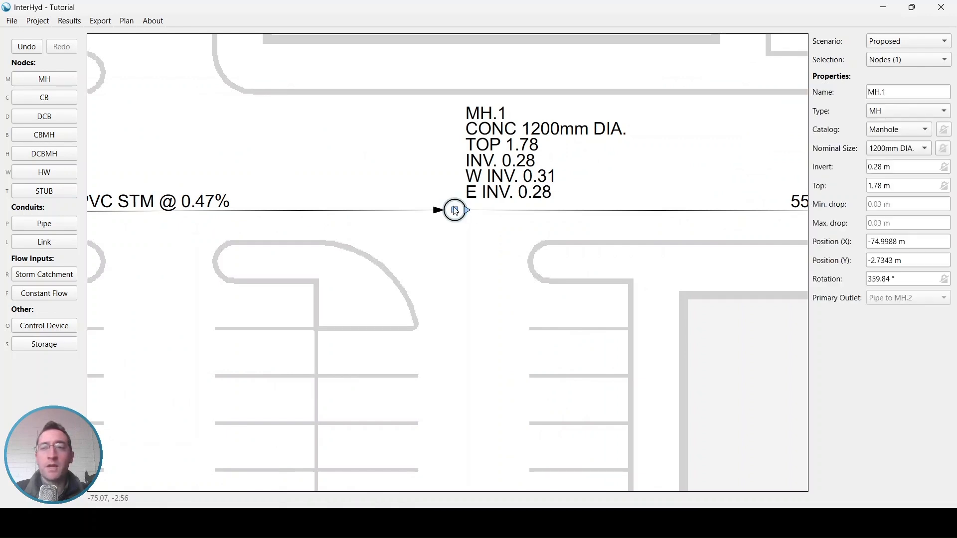
left_click_drag(898, 207, 875, 212)
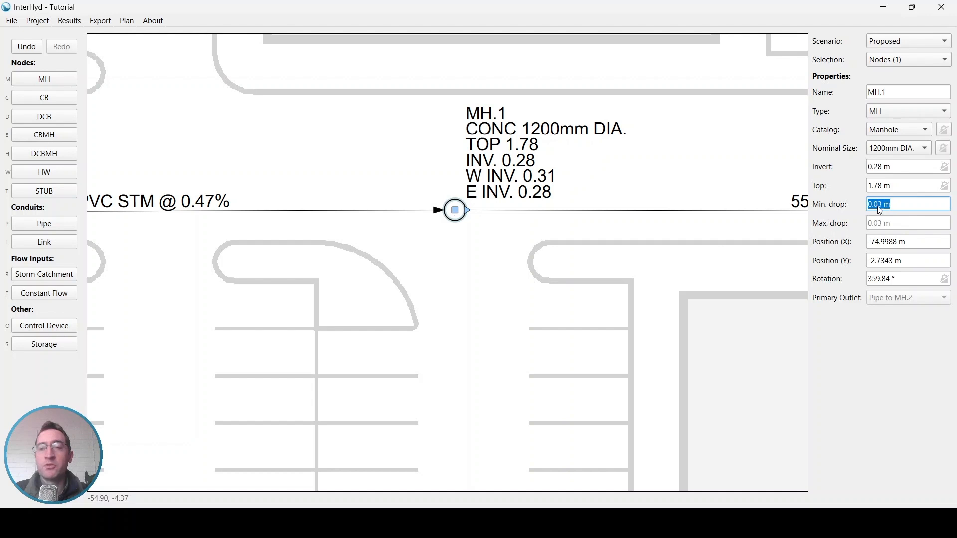
scroll(568, 238, "down", 5)
left_click(131, 196)
left_click_drag(129, 197, 465, 470)
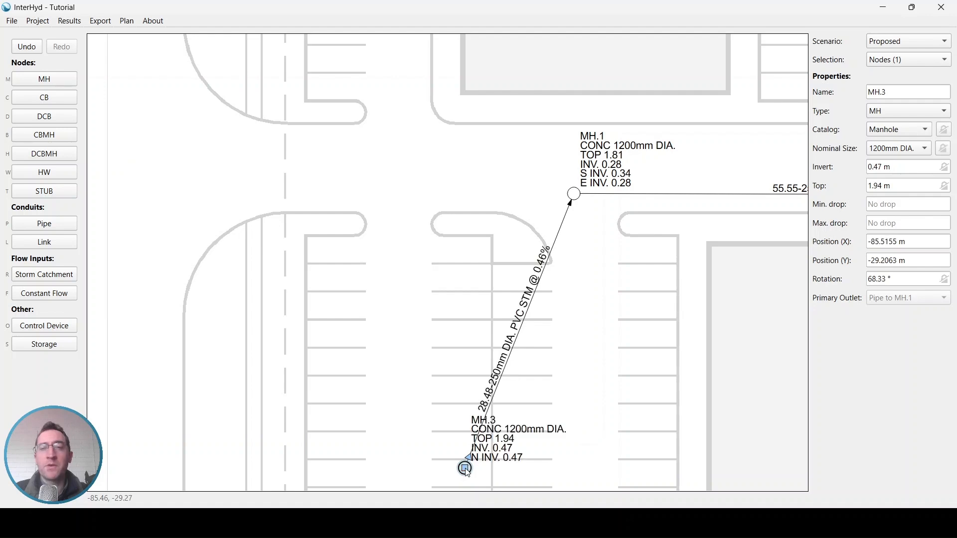
- Confirm MH.1's drop is now 0.06 m, then move MH.3 southeast of MH.1
scroll(548, 314, "up", 2)
scroll(595, 170, "up", 1)
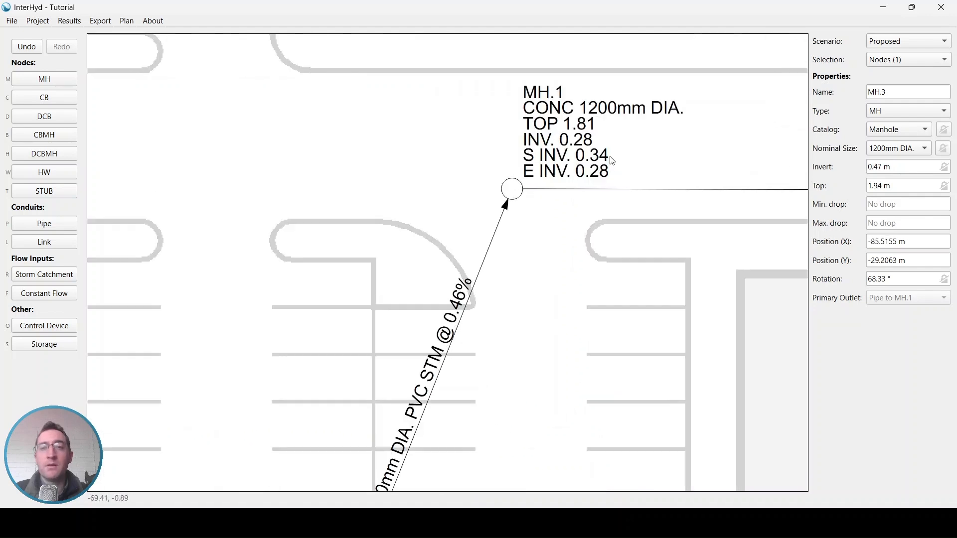
left_click(512, 190)
left_click_drag(907, 202, 872, 203)
scroll(593, 214, "down", 2)
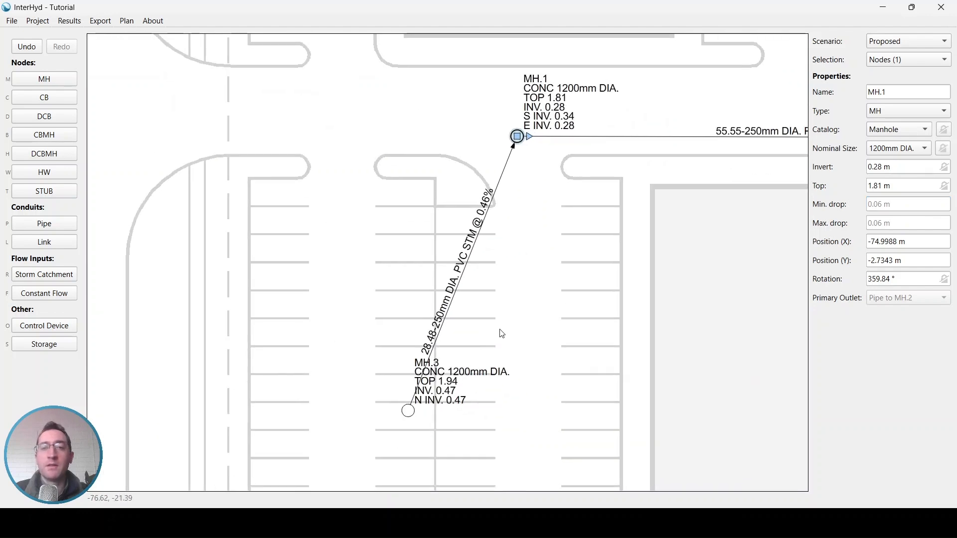
left_click_drag(417, 414, 642, 376)
- Move MH.3 further east after seeing MH.1's 0.09 m drop, then inspect CON.2's 148.48° deflection
left_click(522, 142)
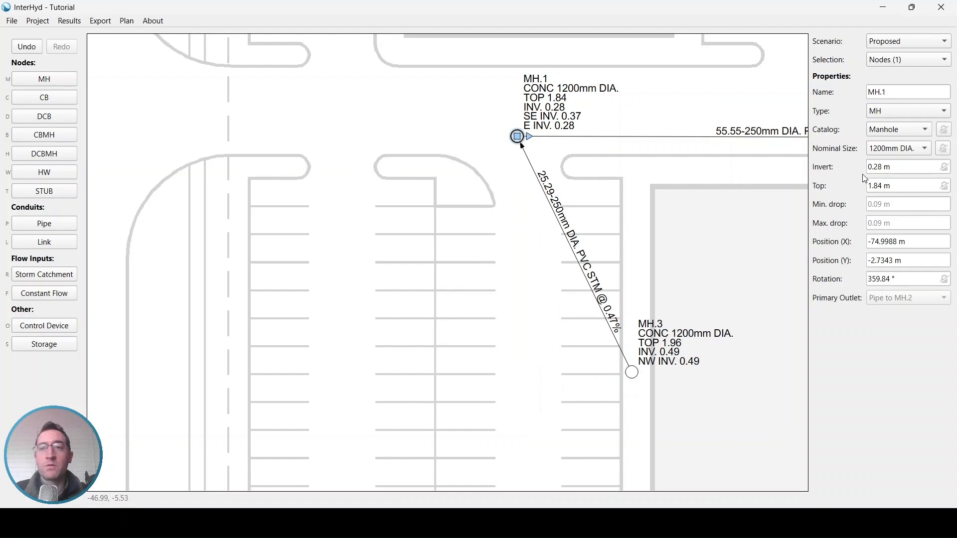
left_click_drag(897, 223, 859, 222)
left_click_drag(632, 372, 725, 268)
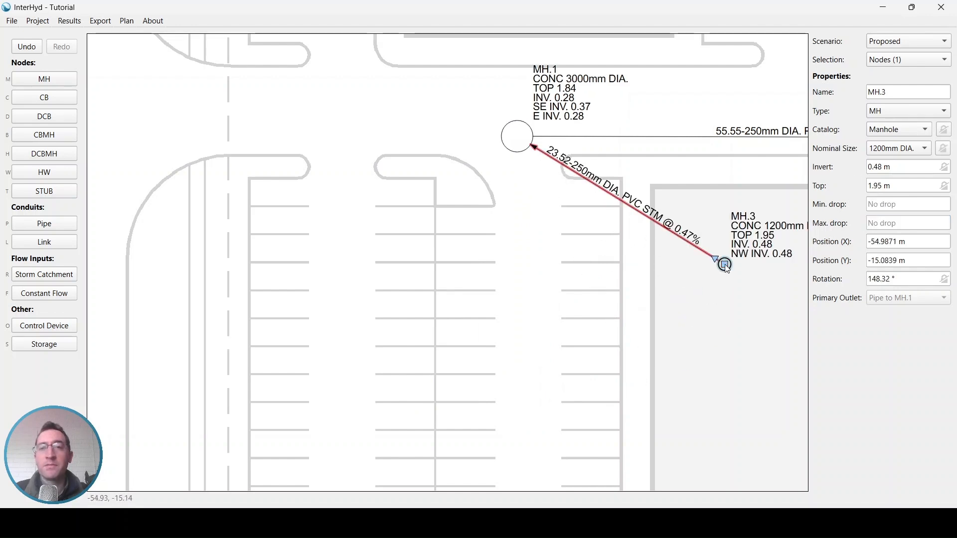
middle_click_drag(667, 250, 626, 269)
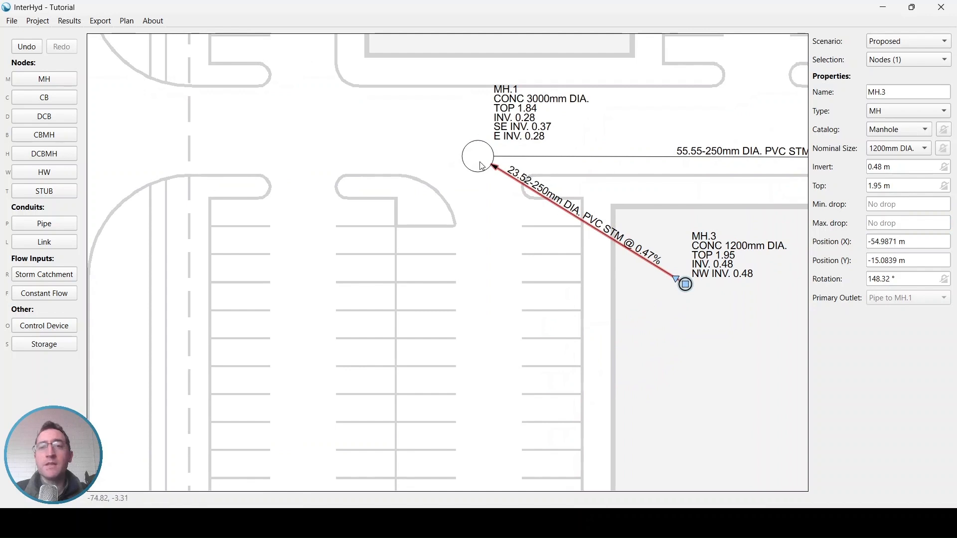
left_click(560, 208)
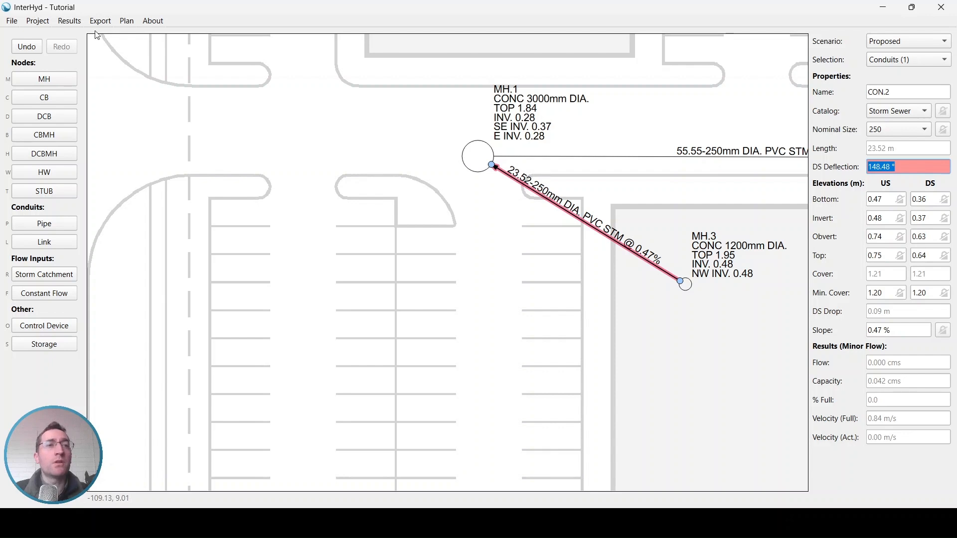
- Read CON.2's maximum-deflection warning in the Results Issue List, then close it
left_click(74, 23)
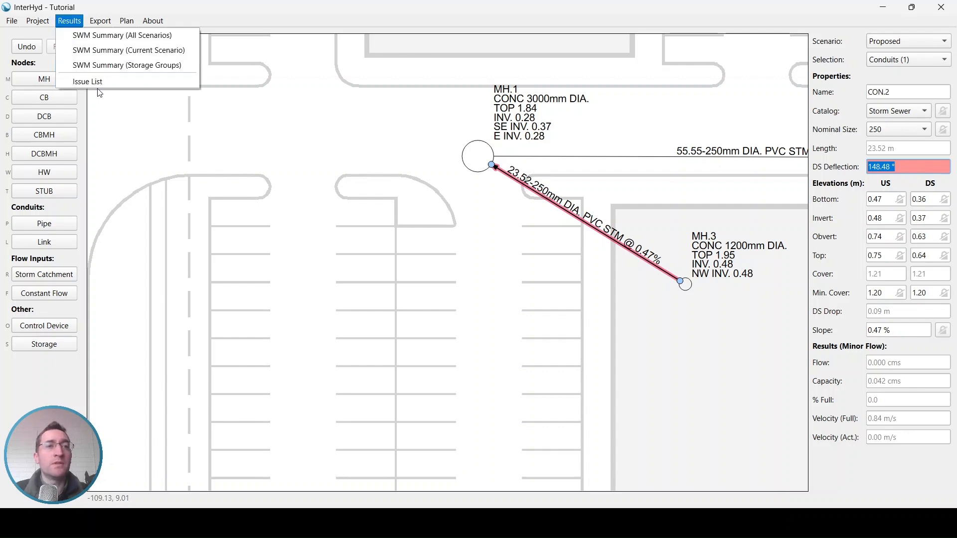
left_click(103, 86)
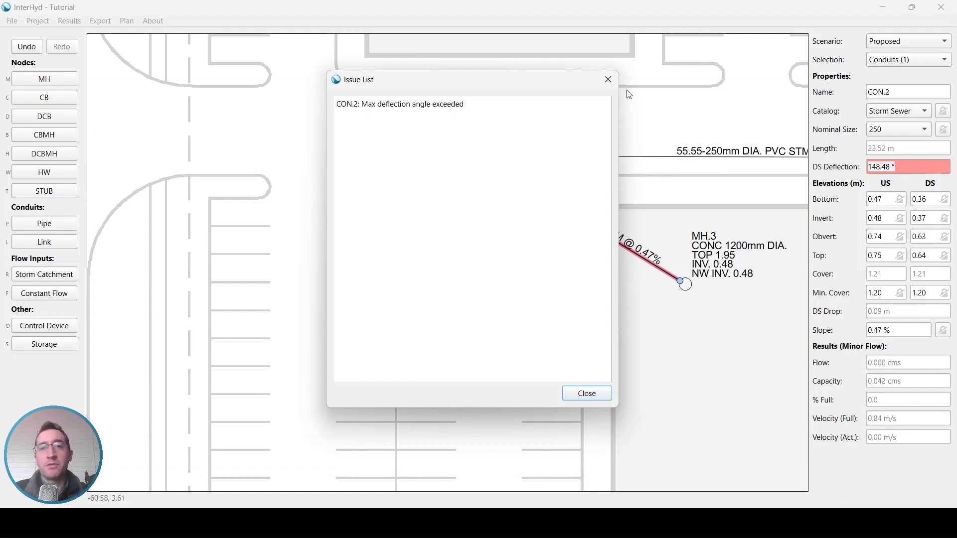
left_click(608, 80)
- Undo the two moves of MH.3, then delete MH.3 and its pipe
key("ctrl+z")
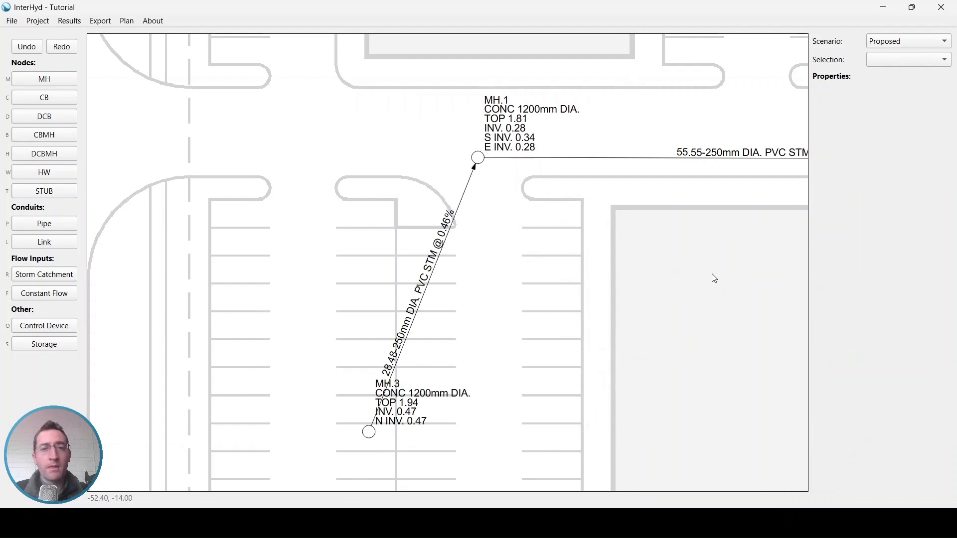
key("ctrl+z")
middle_click_drag(241, 152, 337, 166)
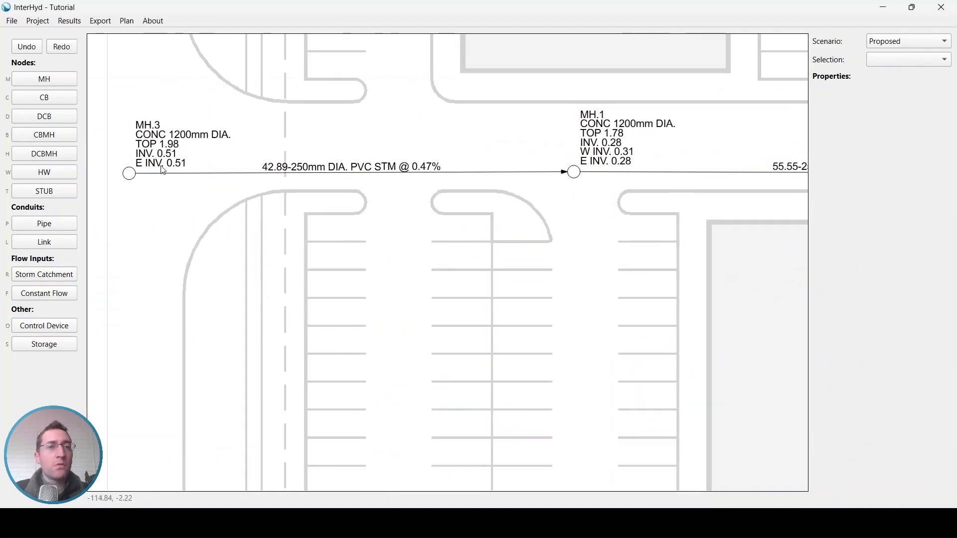
left_click(131, 179)
key("Delete")
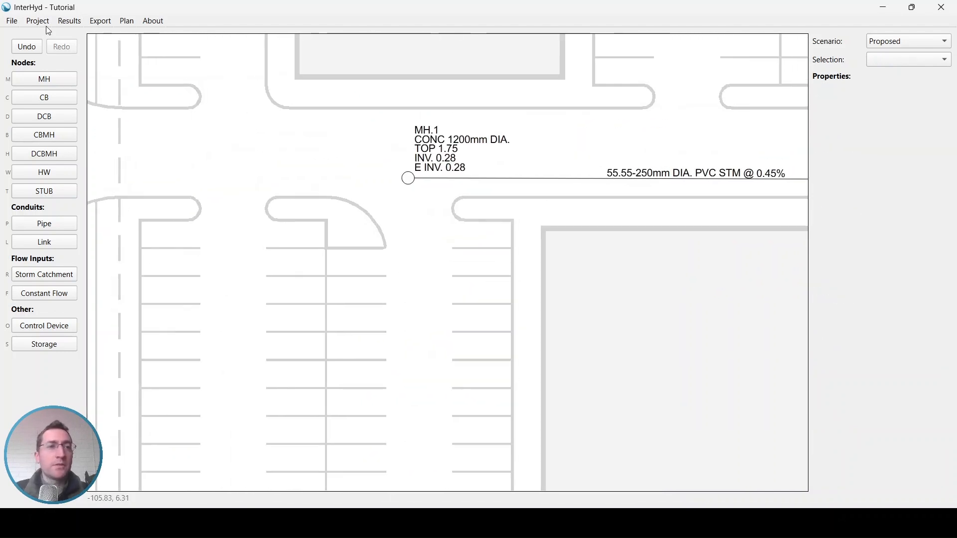
- In Catalog Manager, inspect the Headwall catalog's four optional linework points
left_click(42, 23)
left_click(58, 110)
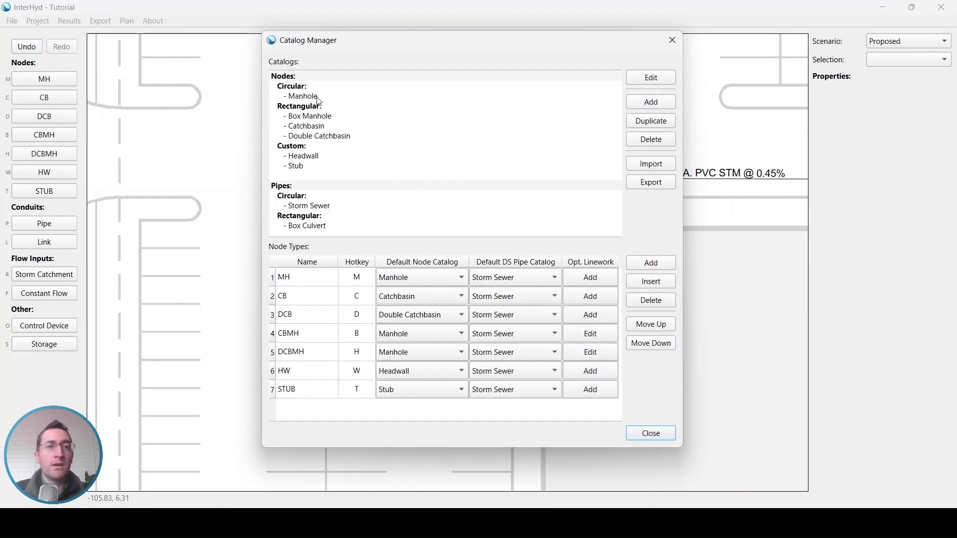
left_click(319, 97)
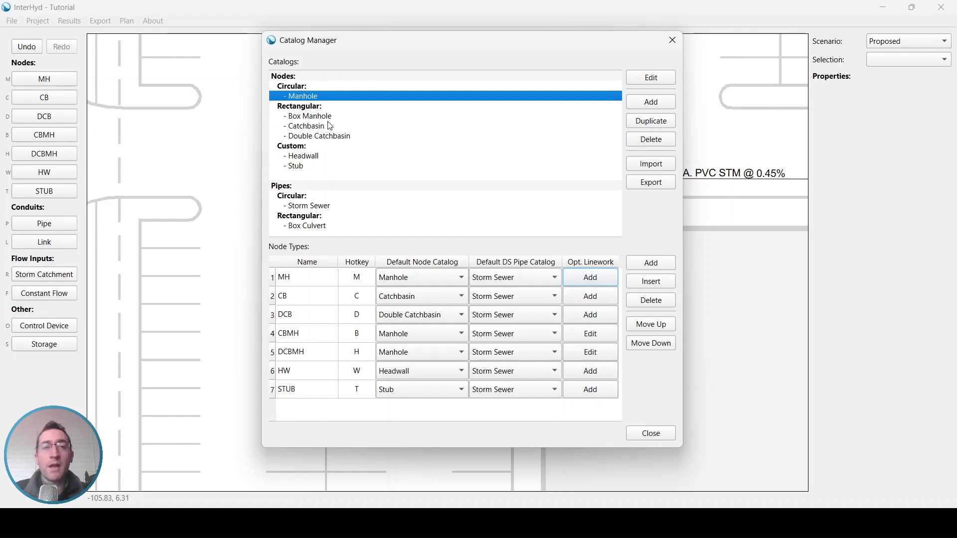
double_click(315, 157)
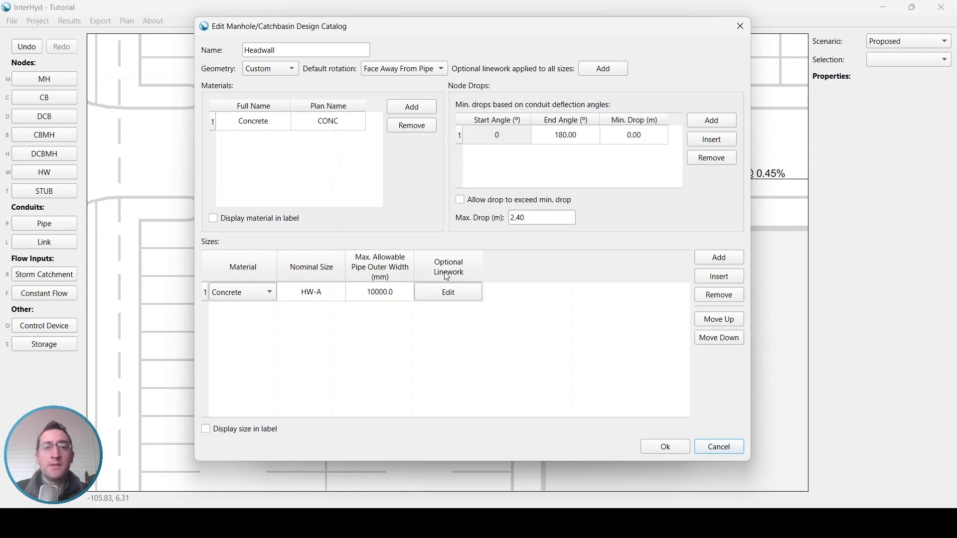
left_click(466, 292)
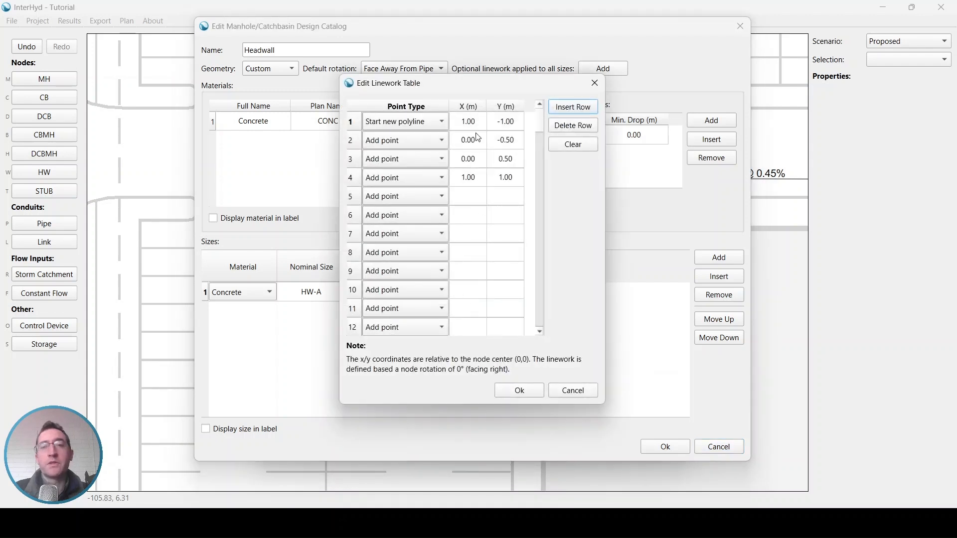
left_click(475, 123)
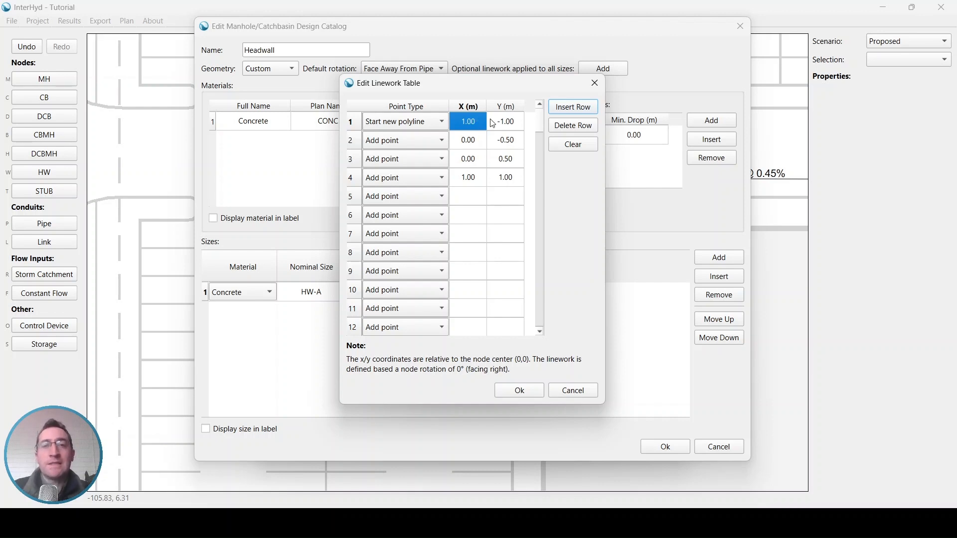
- Close the linework table, Headwall editor and Catalog Manager, and bring MH.2 into view
left_click(595, 83)
left_click(740, 26)
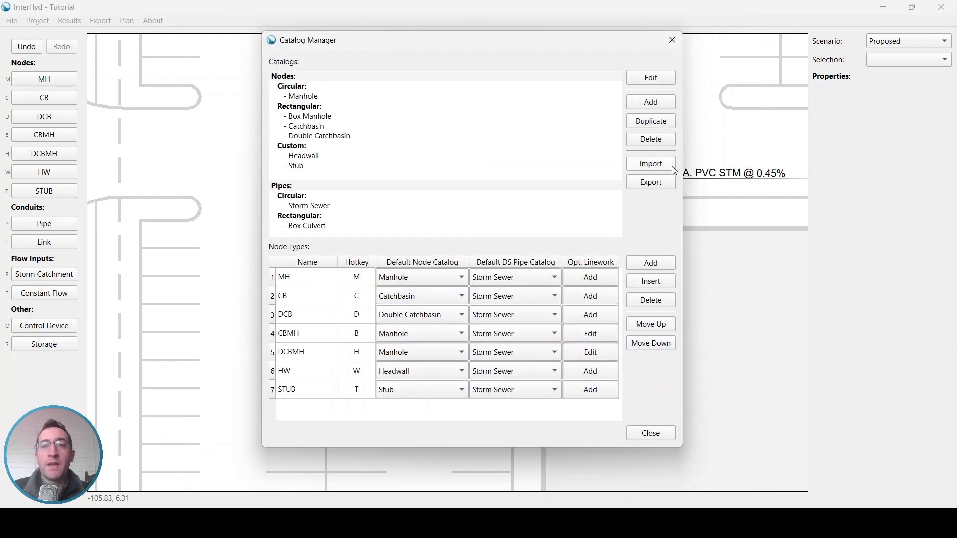
left_click(672, 41)
middle_click_drag(666, 126, 172, 146)
- Change MH.2's type to HW, making it headwall HW.1, and move its label up-right off the pipe
left_click(495, 203)
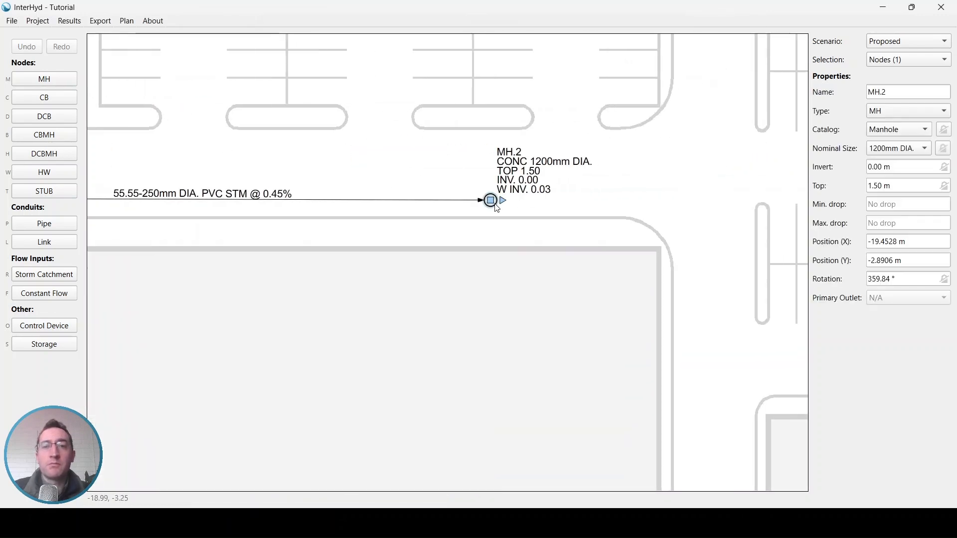
left_click(896, 108)
left_click(884, 183)
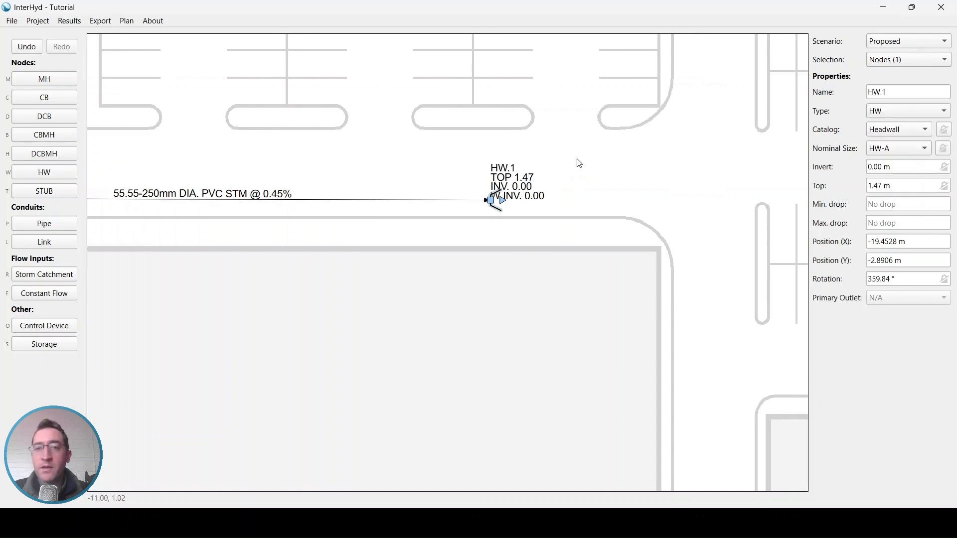
left_click(507, 182)
left_click_drag(518, 182, 530, 167)
- Clear the selection, zoom in on the headwall, and reopen the Catalog Manager
key("Escape")
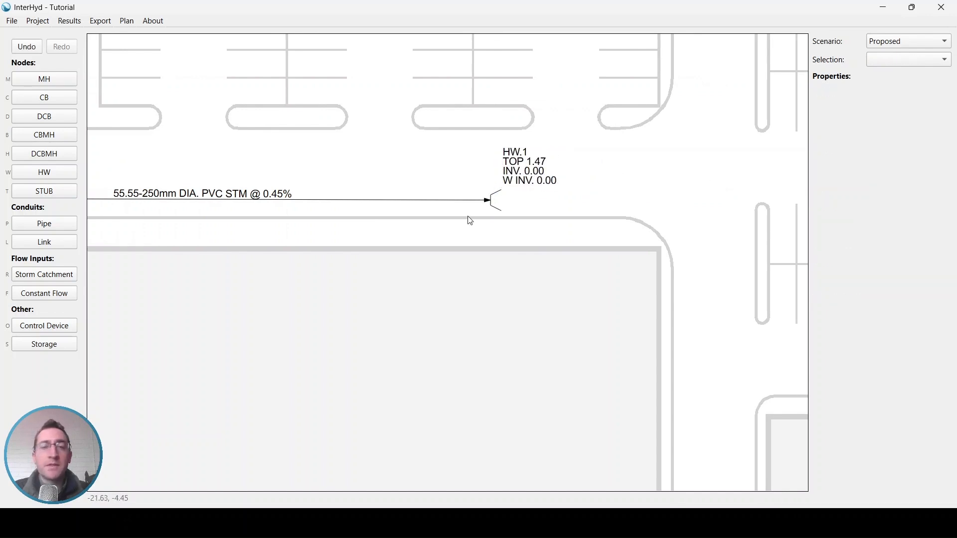
scroll(469, 221, "up", 2)
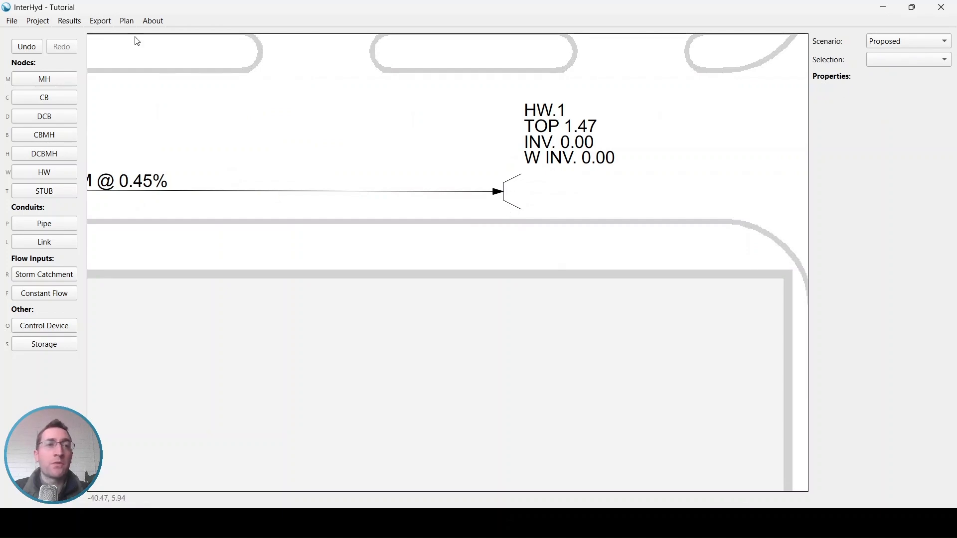
left_click(37, 20)
left_click(75, 109)
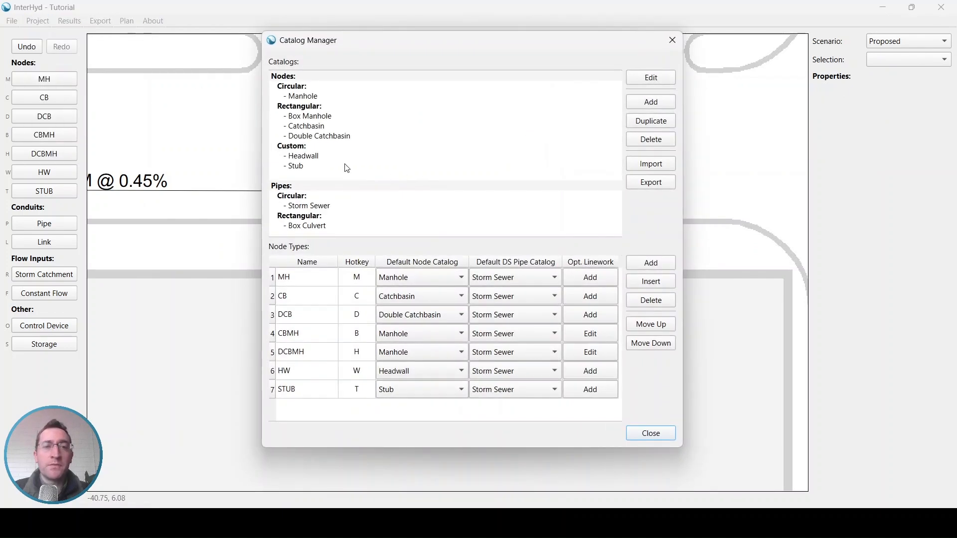
double_click(304, 155)
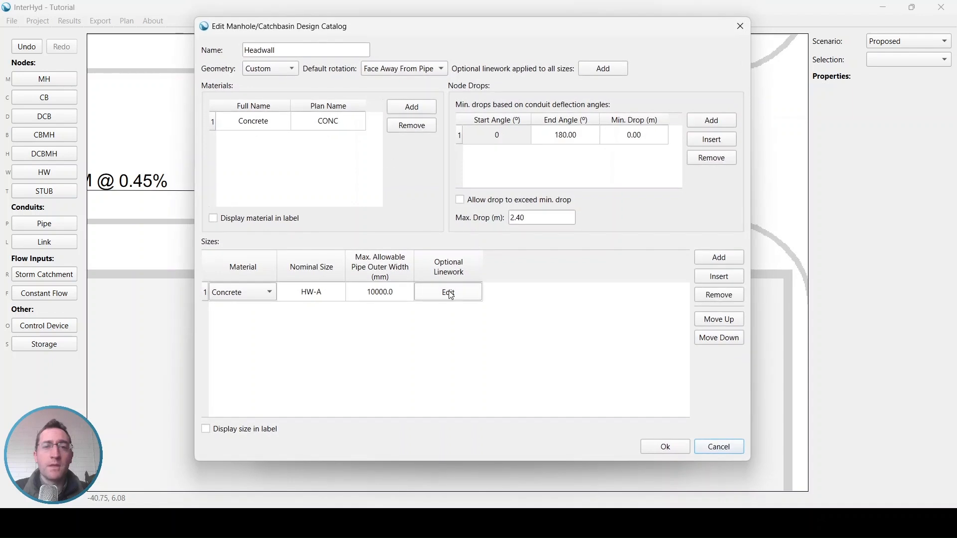
left_click(448, 292)
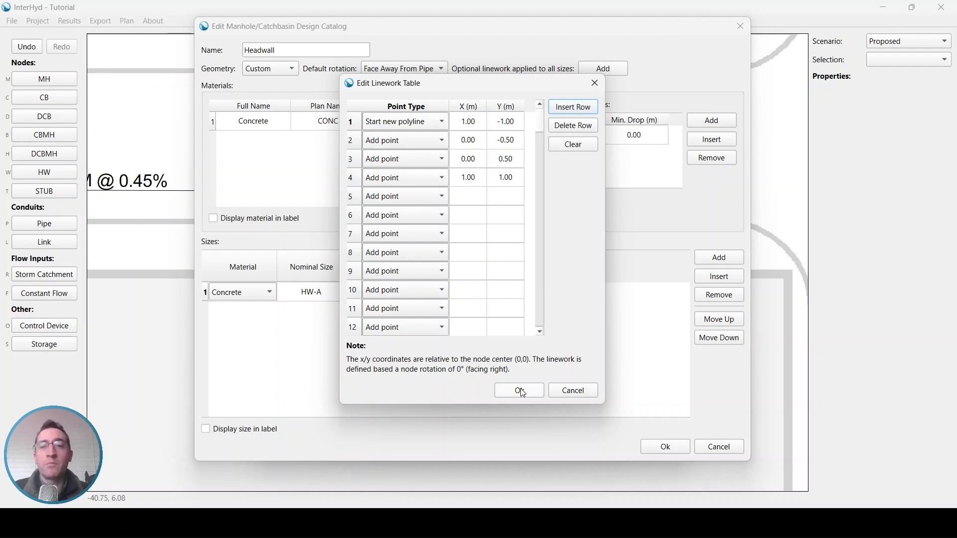
left_click(573, 390)
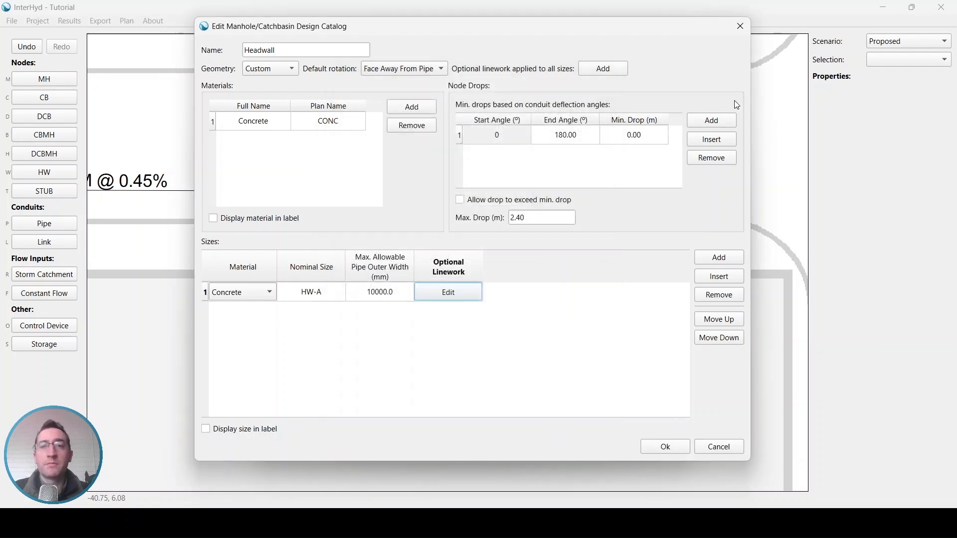
left_click(740, 26)
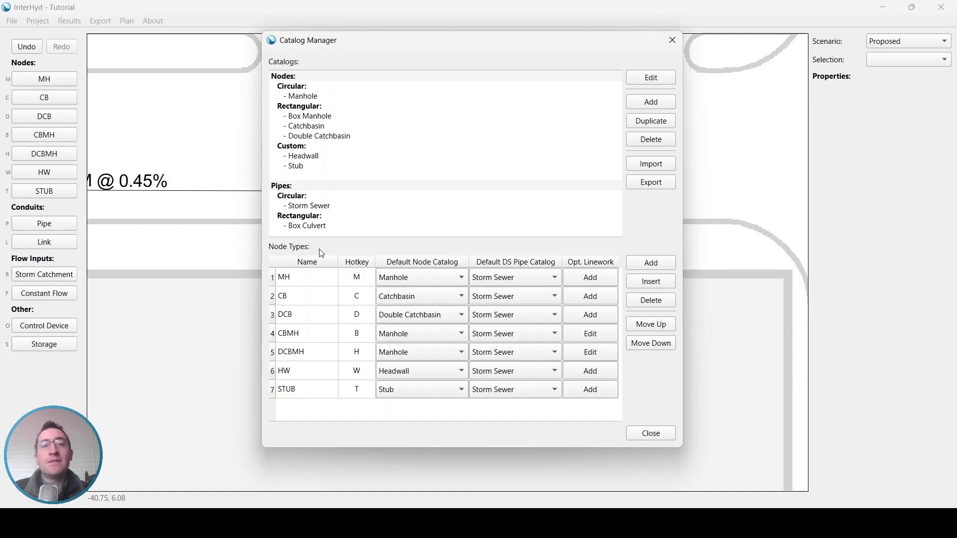
- Review the seven node type names and the MH default catalog, keeping Manhole, then close Catalog Manager
left_click_drag(317, 279, 317, 391)
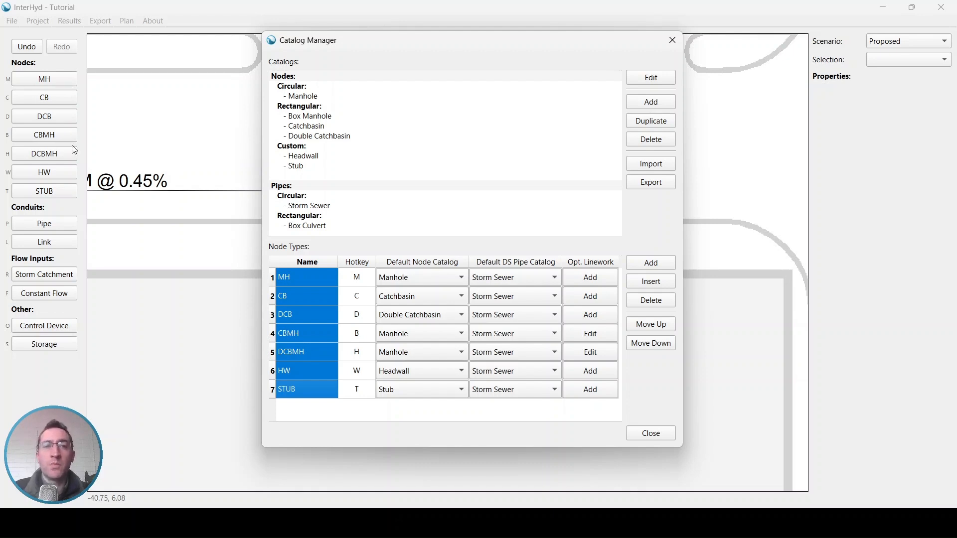
left_click(328, 336)
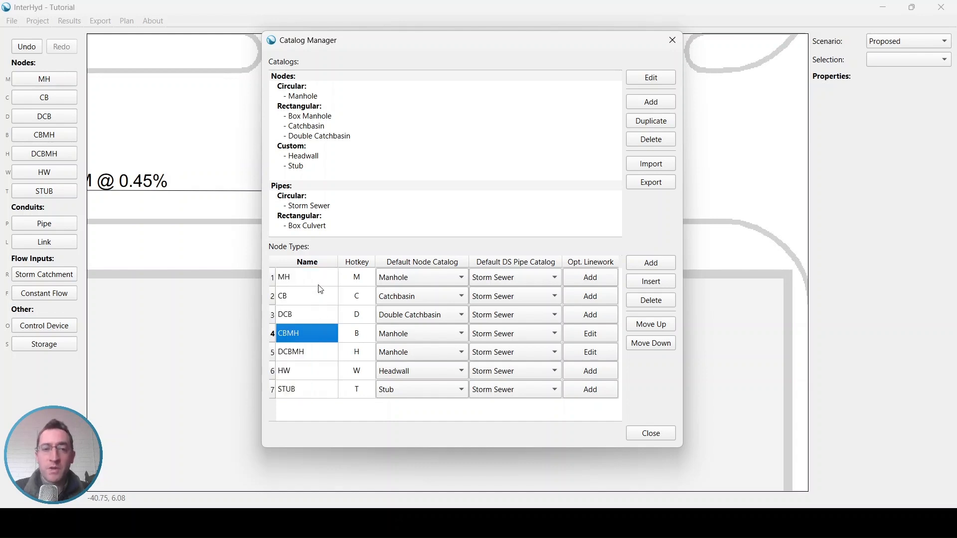
left_click(443, 285)
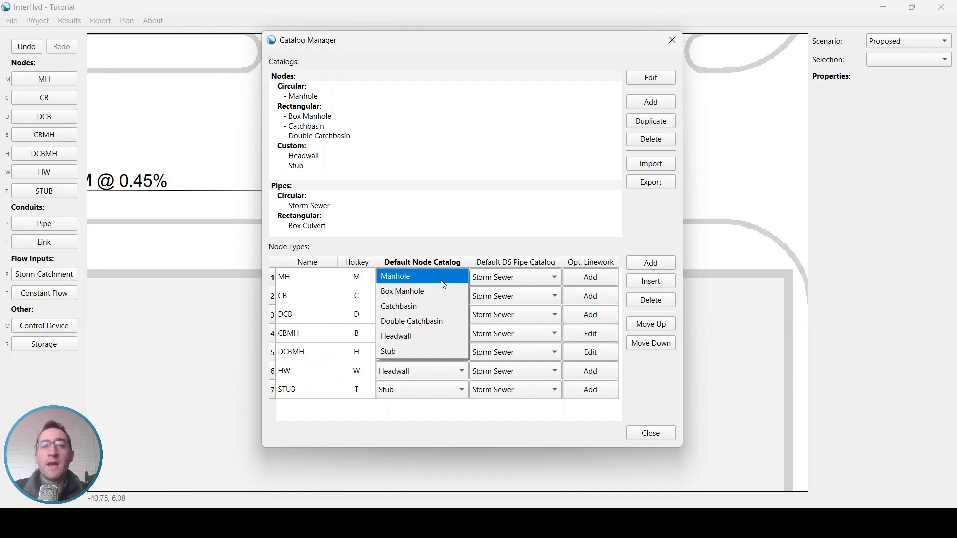
left_click(444, 285)
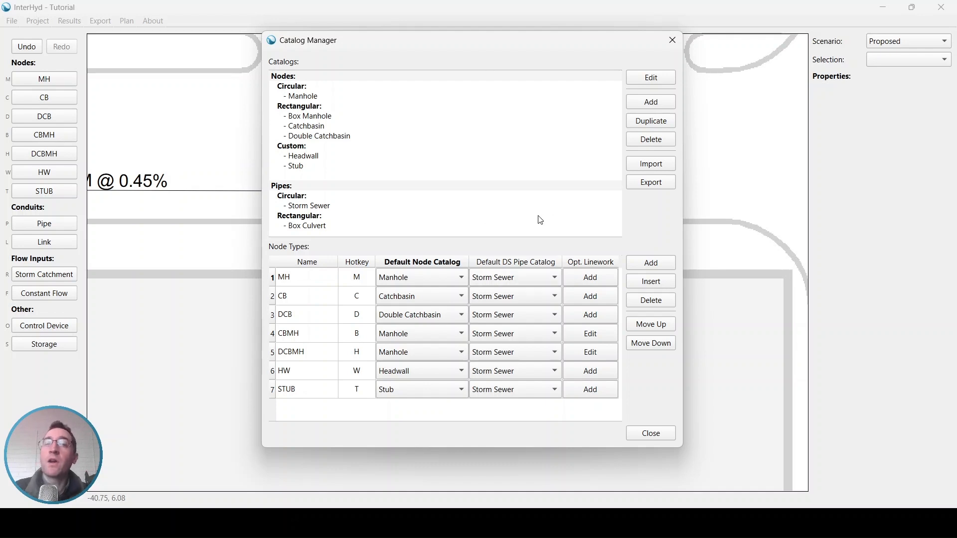
left_click(650, 433)
- Delete the old pipe, manhole and headwall together from the plan
scroll(568, 139, "down", 3)
middle_click_drag(405, 128, 626, 179)
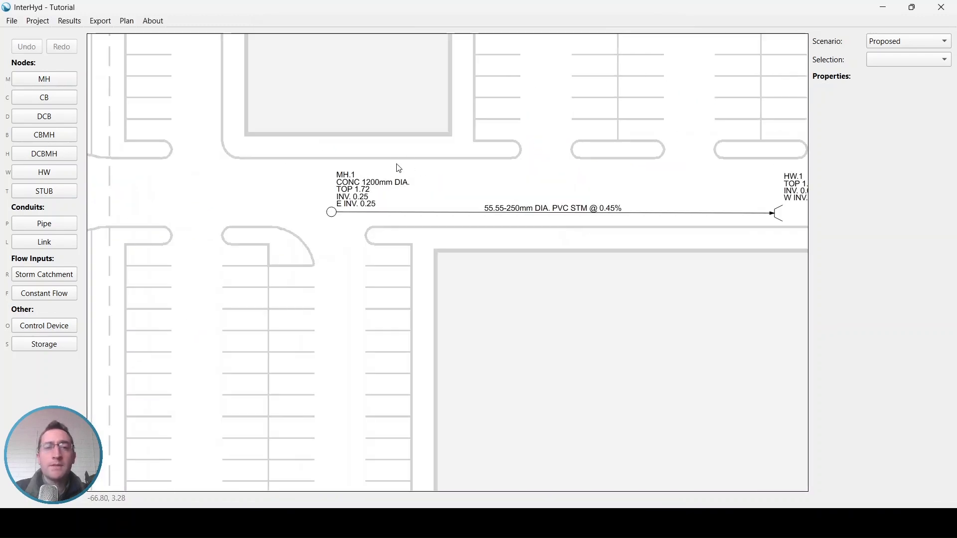
scroll(397, 165, "down", 2)
middle_click_drag(372, 175, 367, 196)
scroll(518, 232, "down", 1)
left_click_drag(352, 134, 659, 247)
key("Delete")
- In empty space, place manholes MH.1, MH.2 and MH.3 joined by pipes
middle_click_drag(614, 358, 551, 18)
middle_click_drag(557, 250, 549, 25)
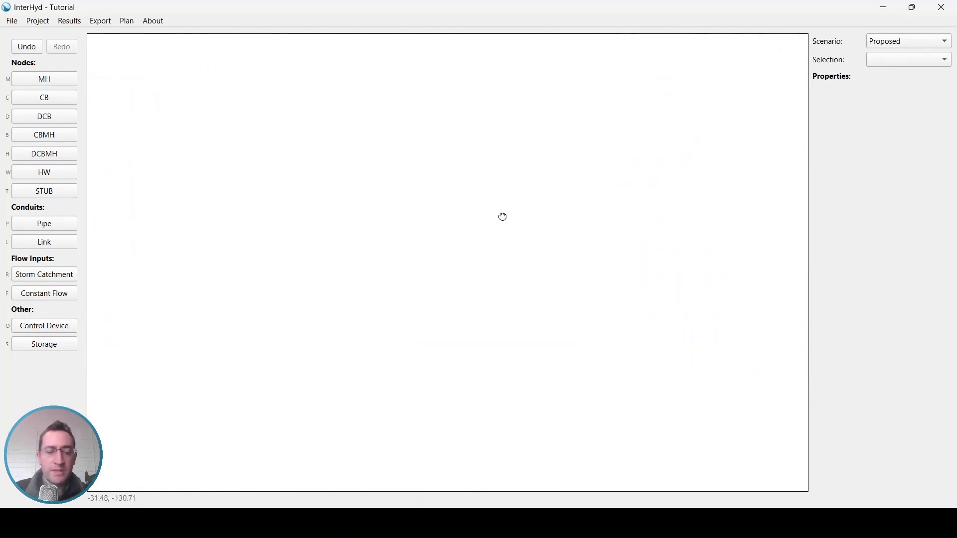
key("m")
left_click(256, 134)
left_click(525, 289)
left_click(545, 431)
key("Escape")
middle_click_drag(512, 196, 534, 277)
- Place catchbasin CB.1 connected to the MH.1–MH.2 pipe, then delete CB.1 and its branch pipe
key("c")
left_click(514, 124)
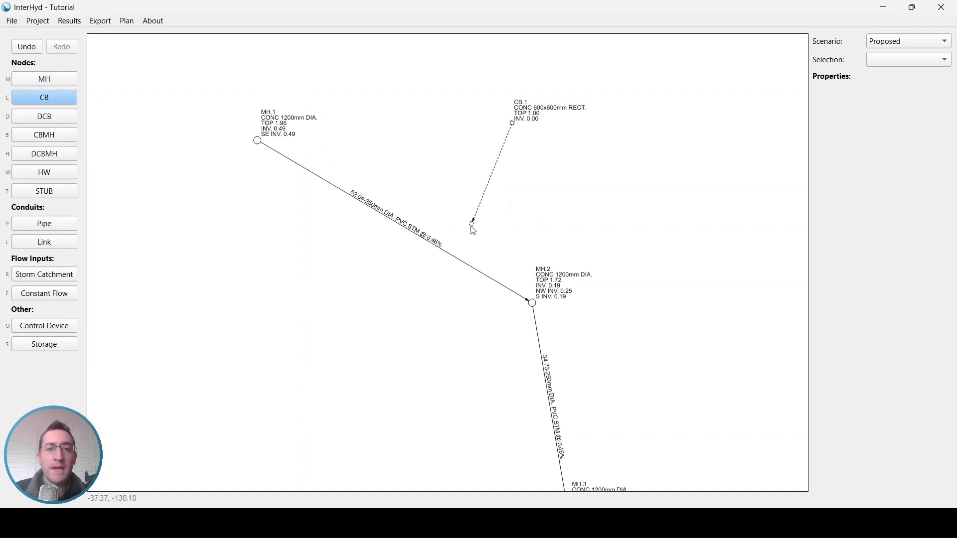
left_click(451, 251)
middle_click_drag(531, 139, 532, 167)
scroll(526, 160, "up", 2)
left_click(513, 159)
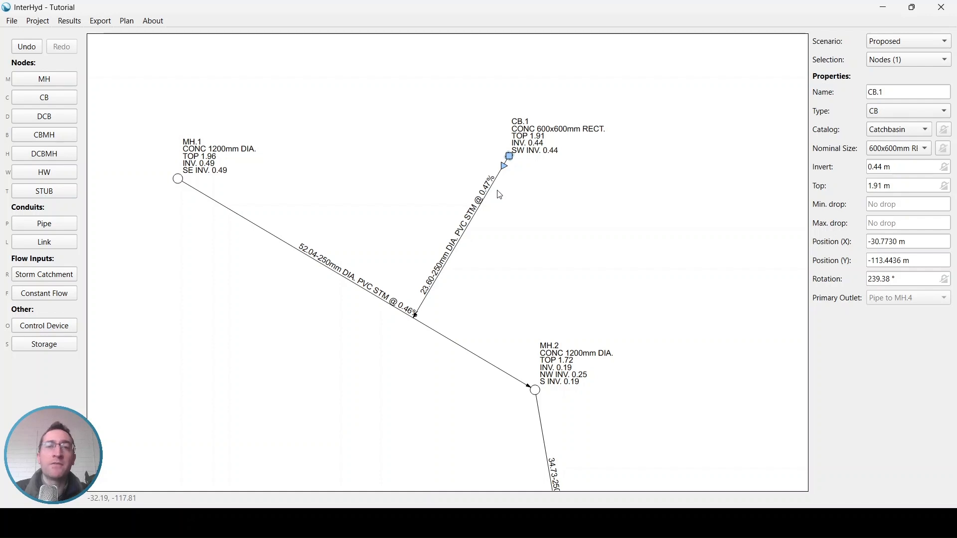
left_click_drag(579, 193, 490, 123)
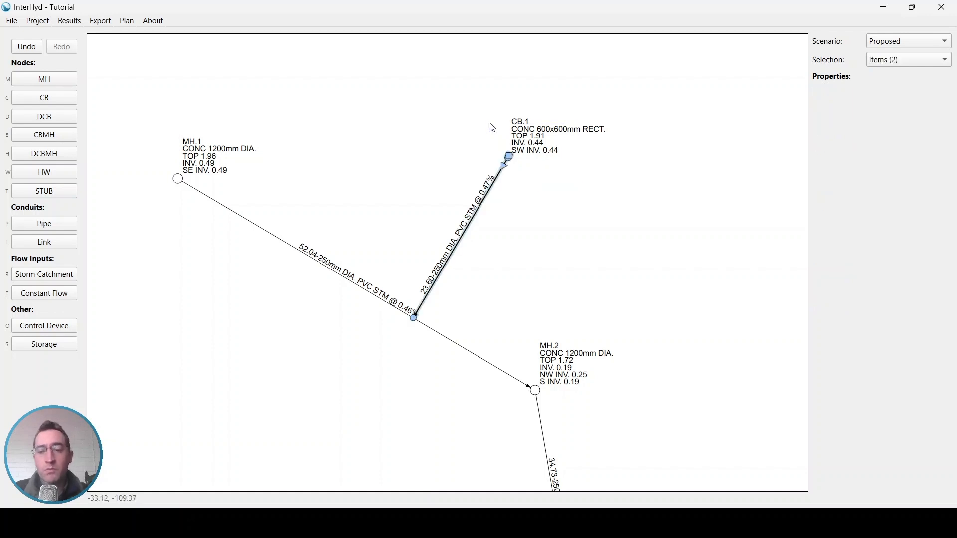
key("Delete")
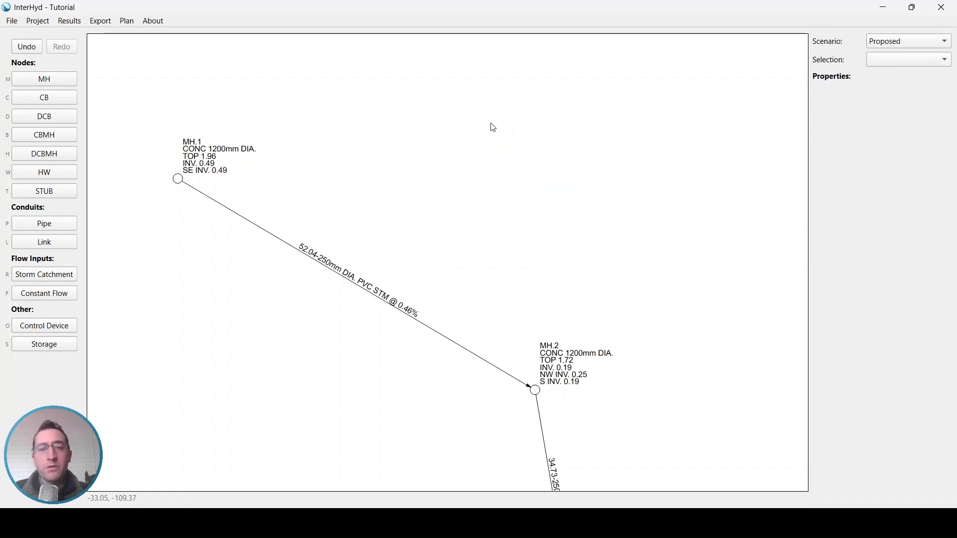
left_click(43, 22)
- Duplicate the Catchbasin node catalog, rename the copy 'Rear Lot Catchbasin', and make it circular
left_click(56, 110)
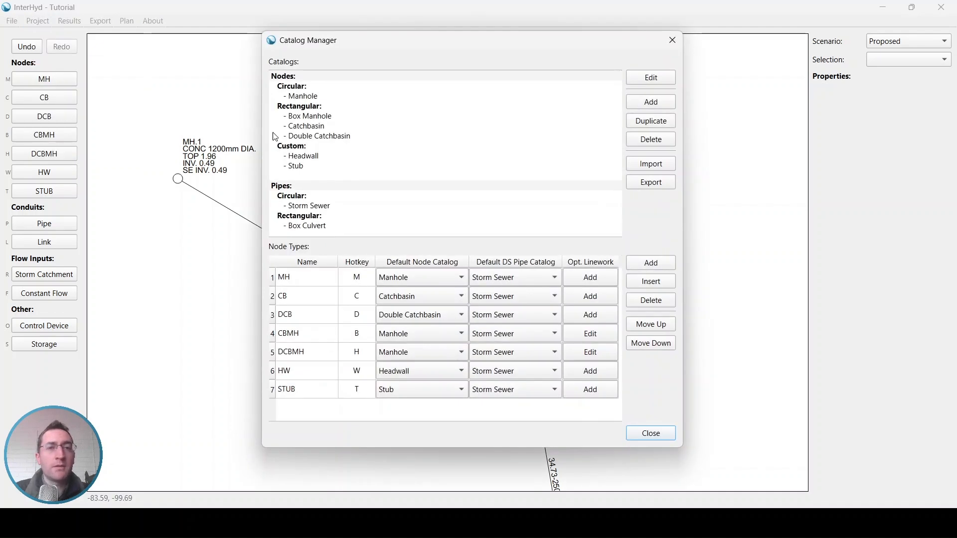
left_click(296, 80)
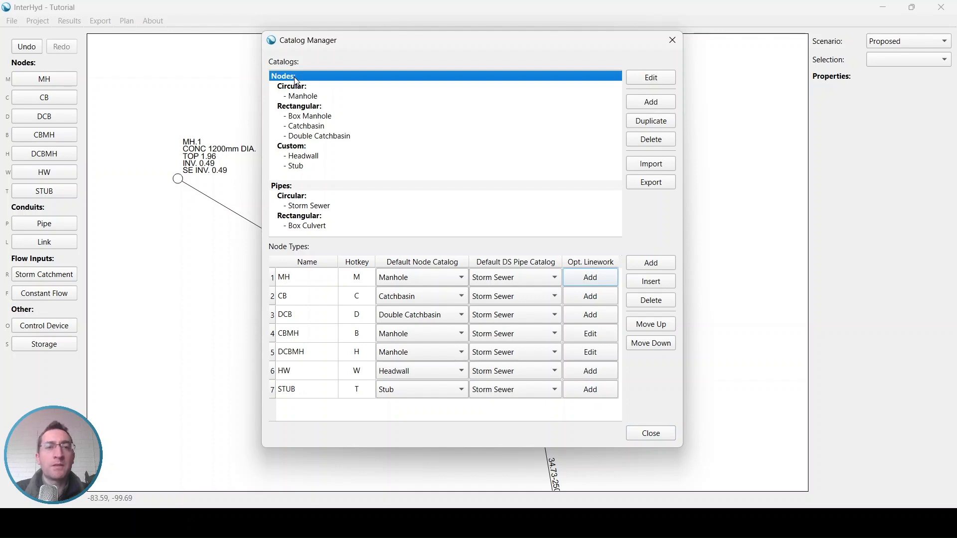
left_click(315, 127)
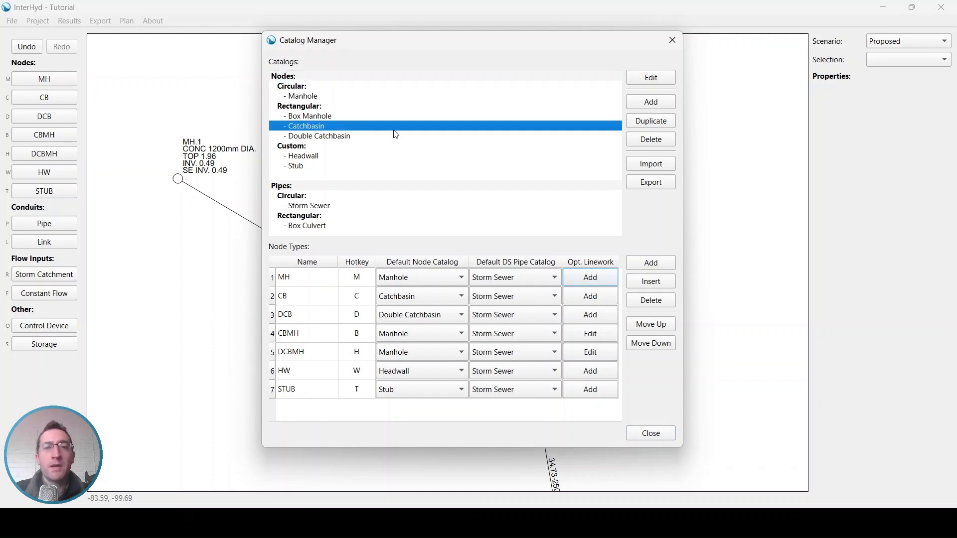
left_click(651, 123)
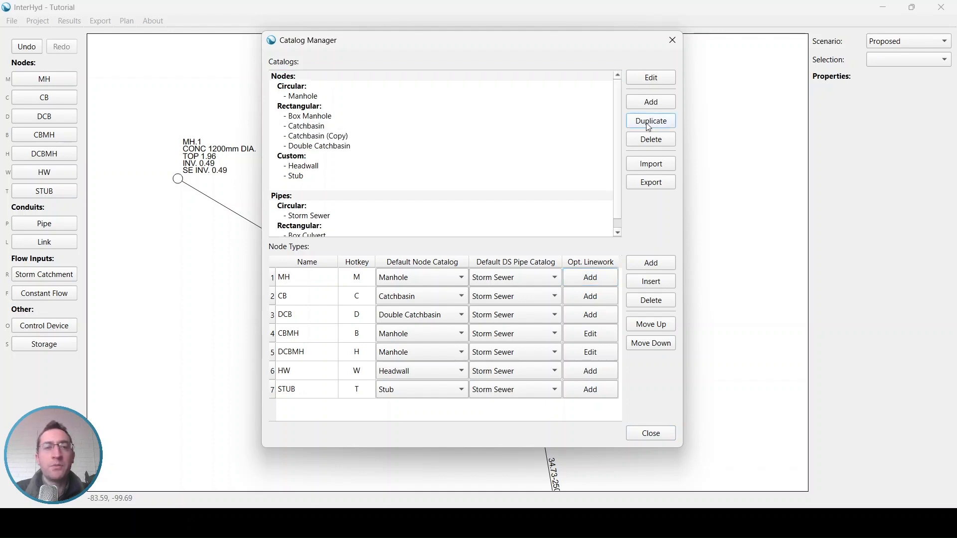
double_click(337, 139)
left_click_drag(315, 52, 242, 55)
type("Rear Lot Catchbasin")
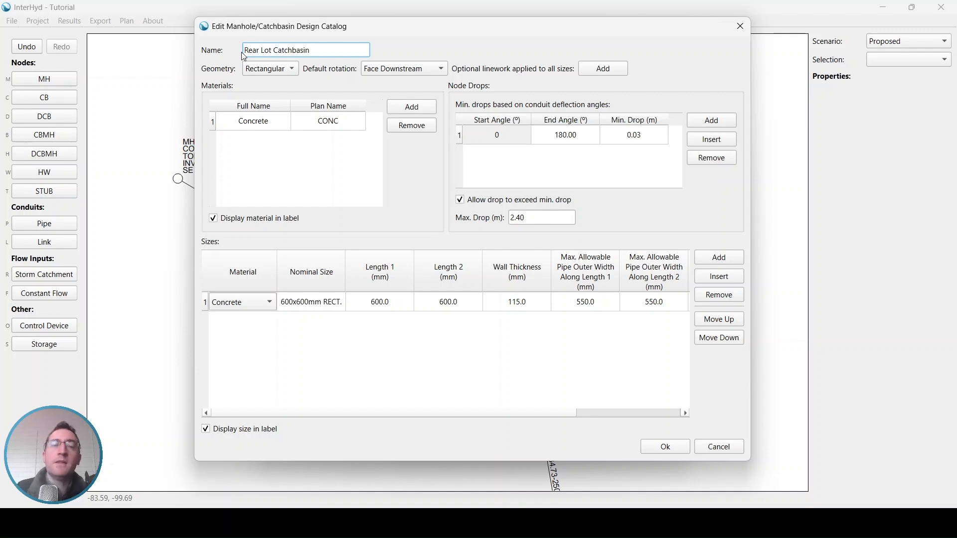
left_click(253, 69)
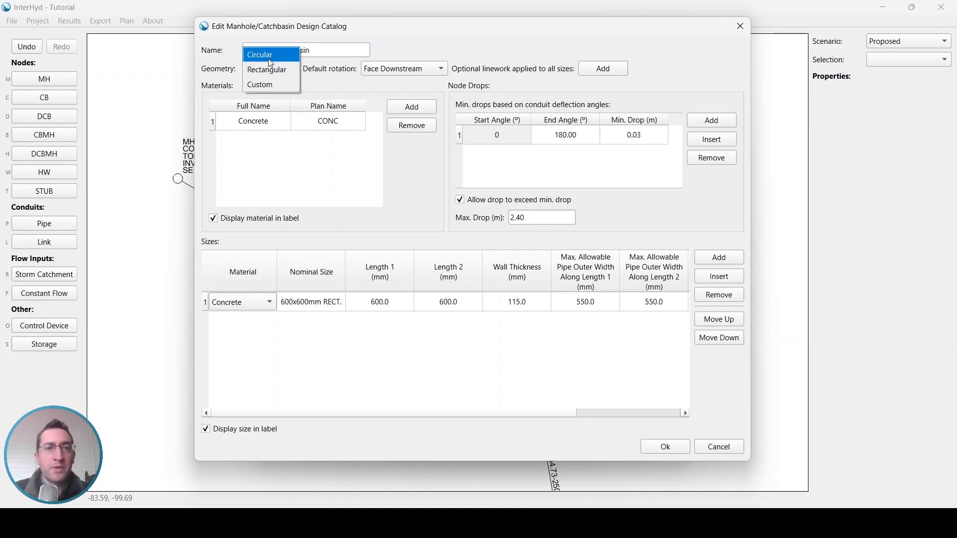
left_click(274, 61)
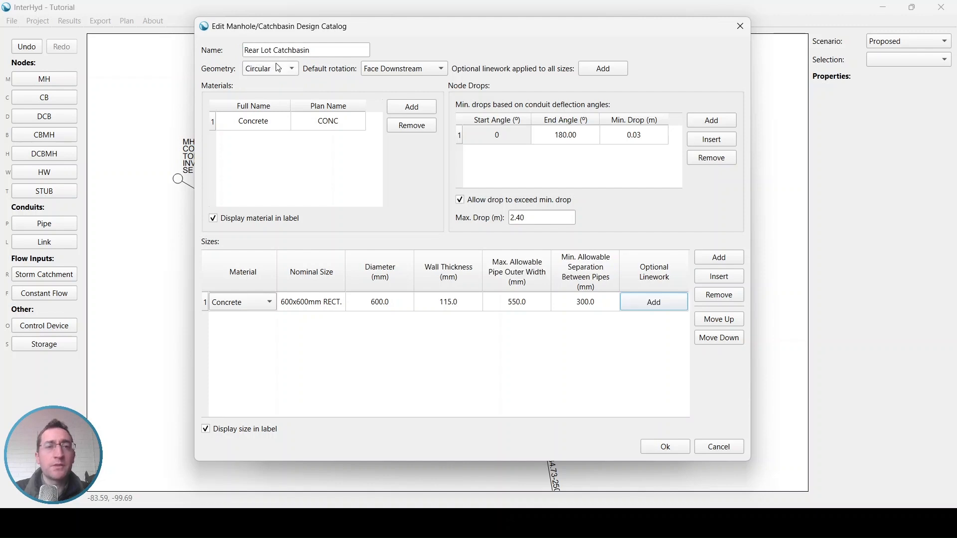
- Change its 600x600mm RECT. size to 500mm DIA. with 500 diameter and save the catalog
left_click(306, 304)
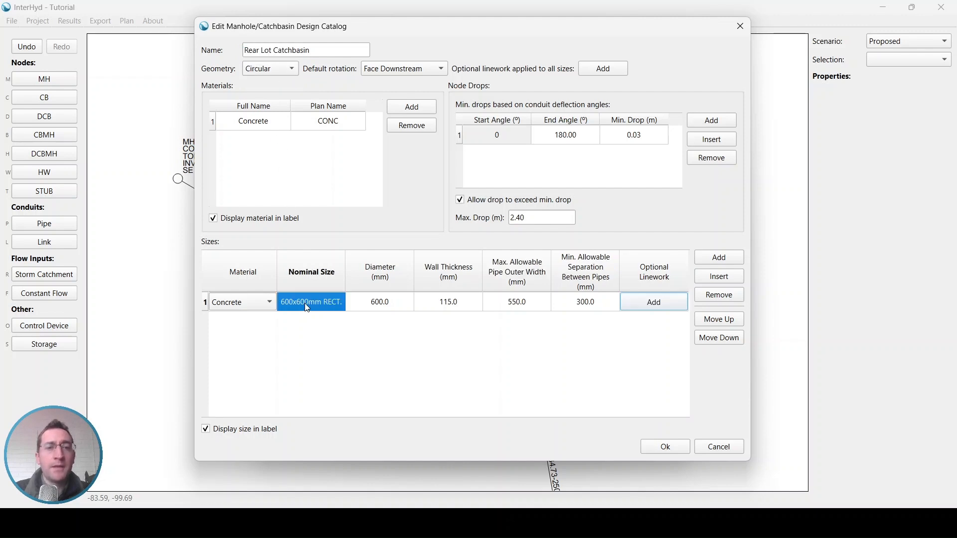
double_click(307, 306)
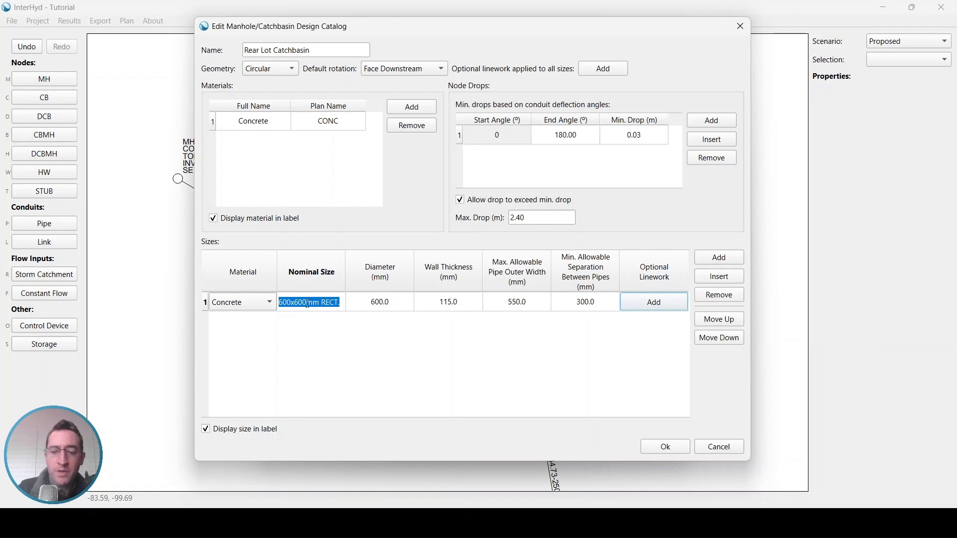
type("500mm Di")
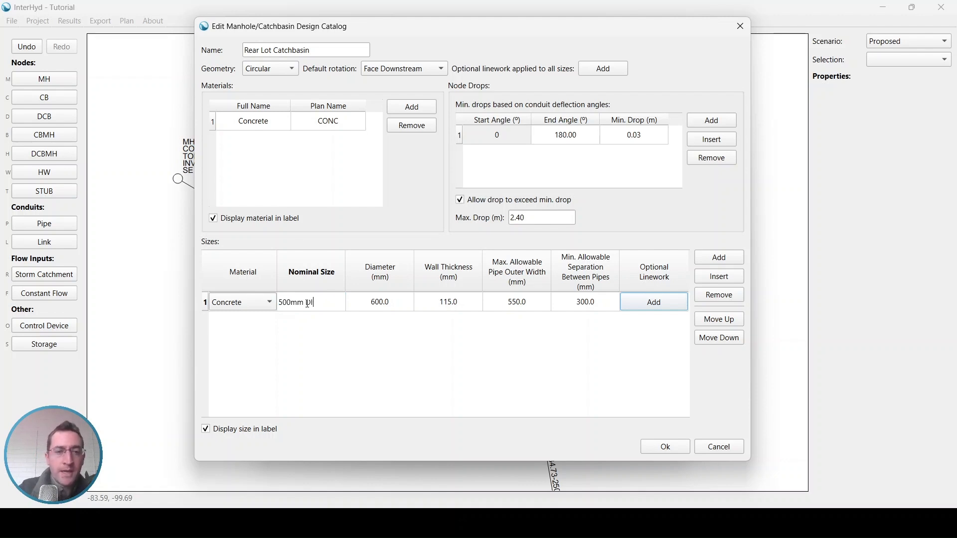
type("A>")
key("BackSpace")
type(".")
left_click(378, 306)
left_click(376, 304)
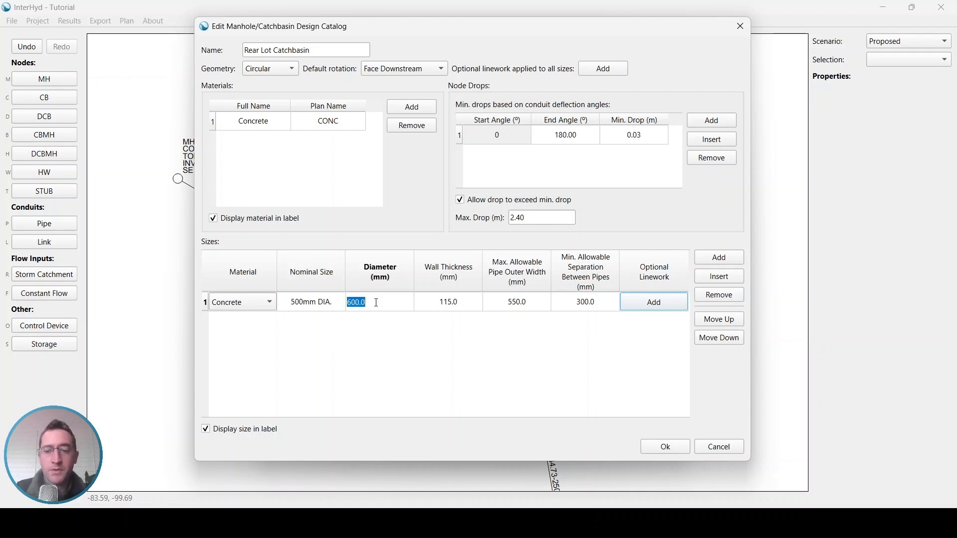
type("500")
left_click(441, 306)
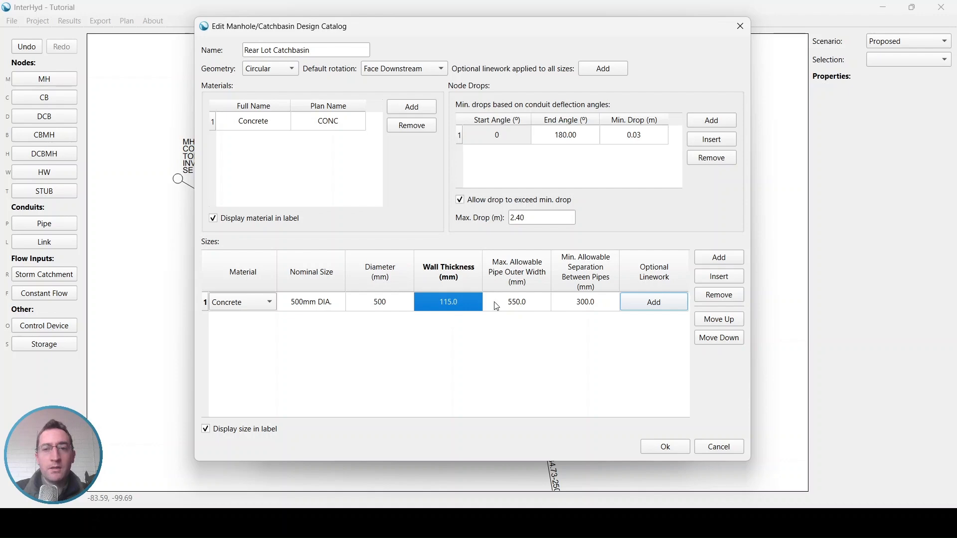
left_click(665, 448)
- Create Storm Sewer (Copy) by duplicating the Storm Sewer pipe catalog
left_click(314, 110)
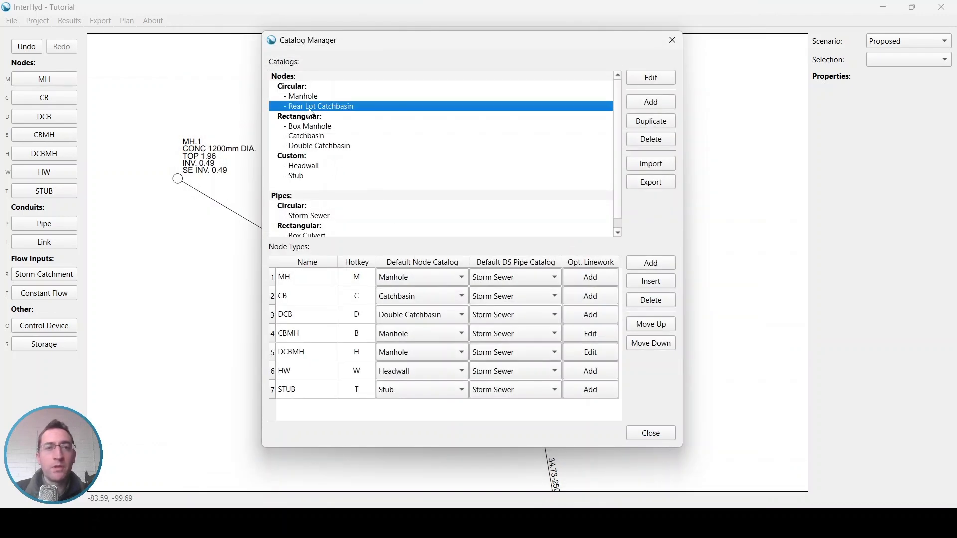
left_click(293, 87)
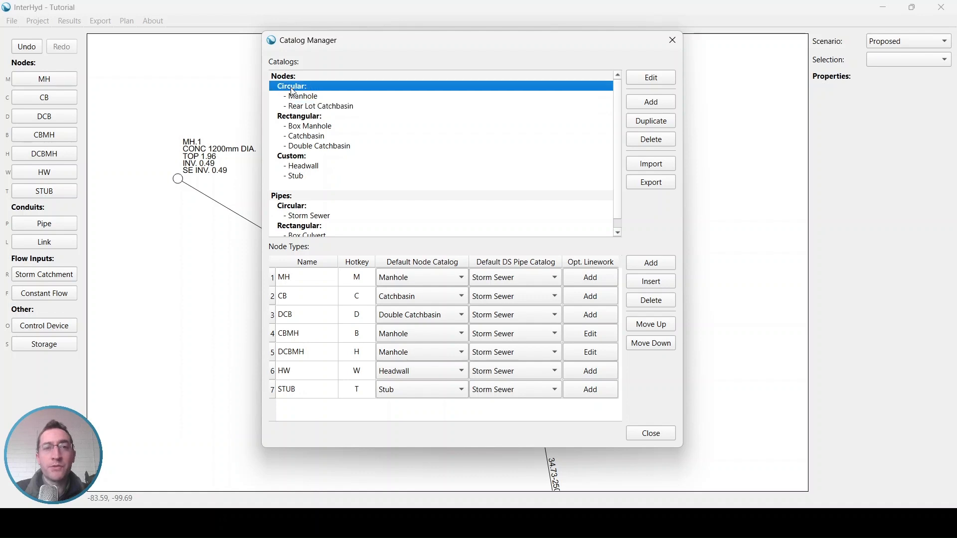
left_click(306, 109)
scroll(331, 196, "down", 1)
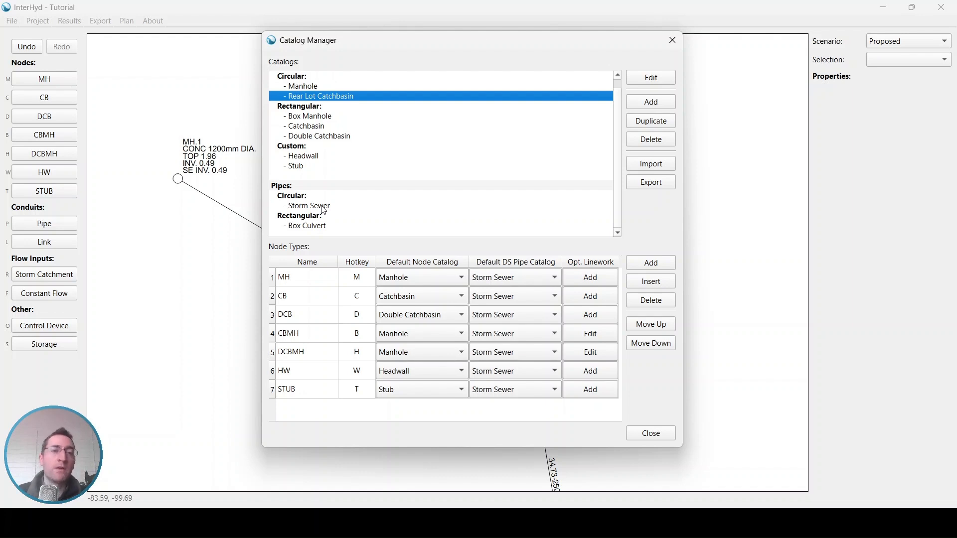
left_click(324, 205)
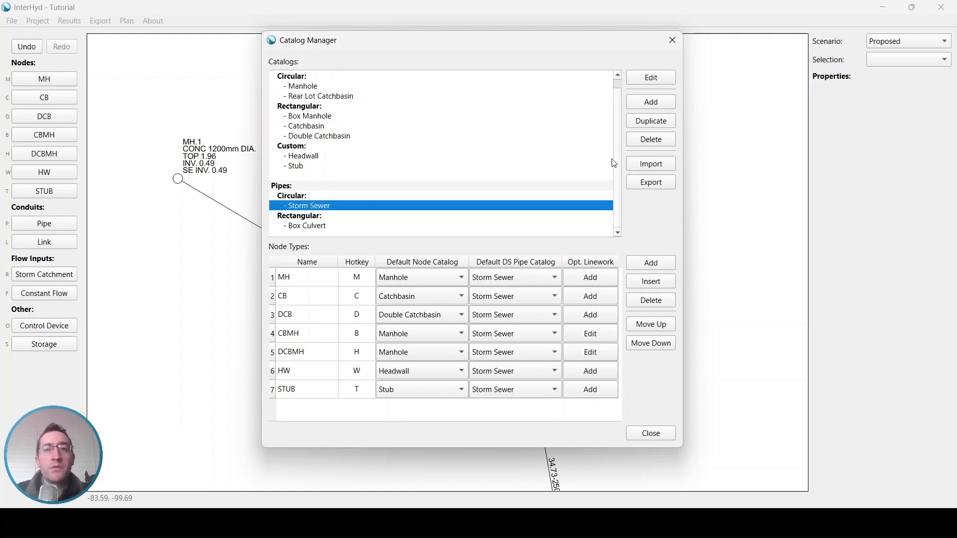
left_click(666, 127)
- Rename the copied pipe catalog 'RLCB Lead' and remove its Concrete material
double_click(315, 216)
triple_click(265, 43)
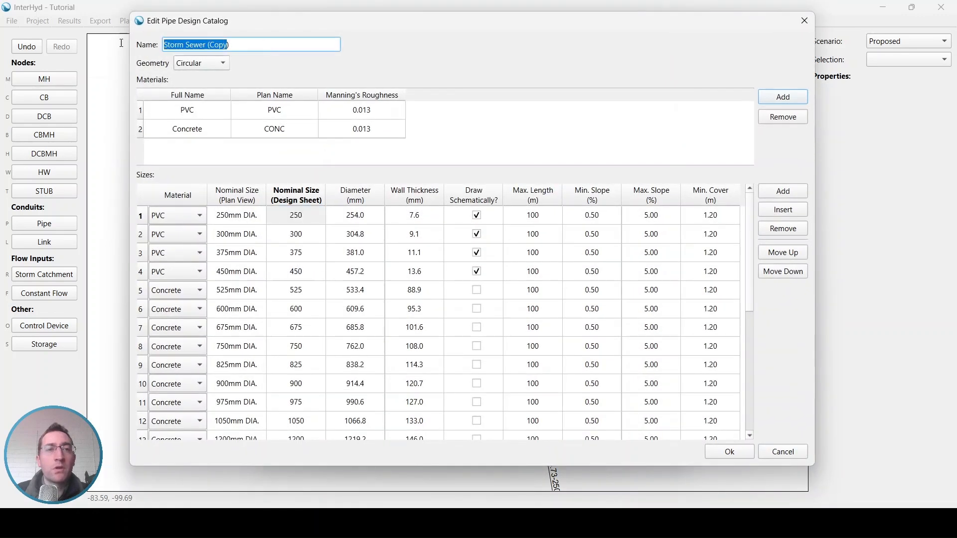
type("RLCB")
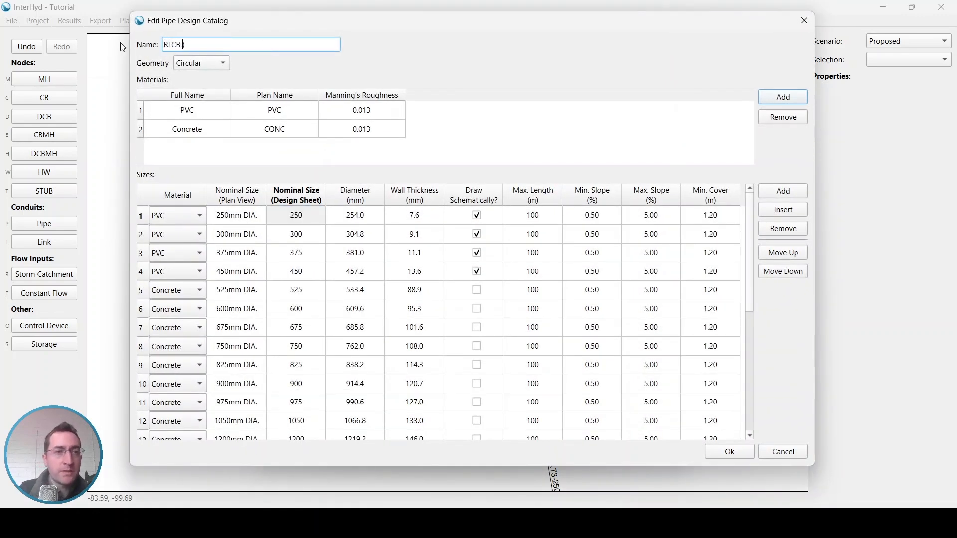
type(" Lead")
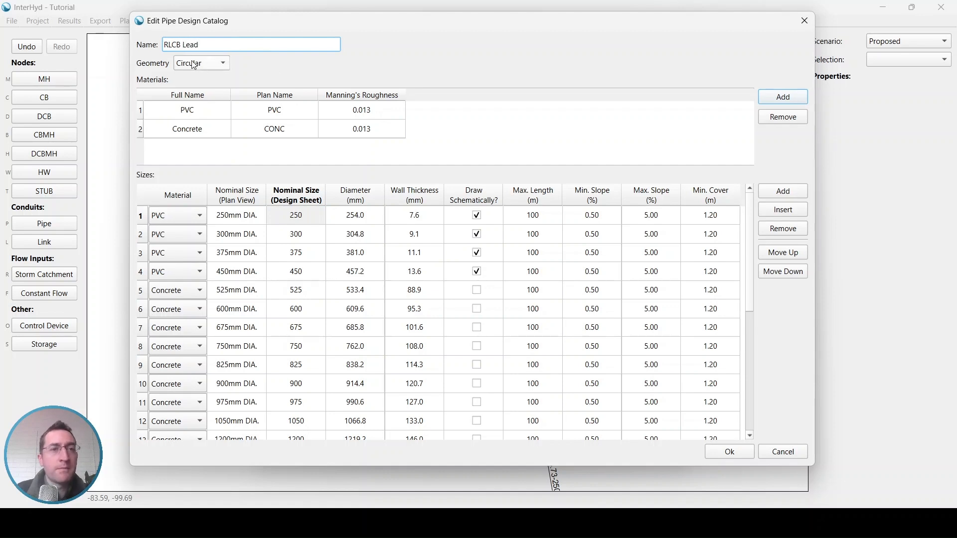
left_click(203, 130)
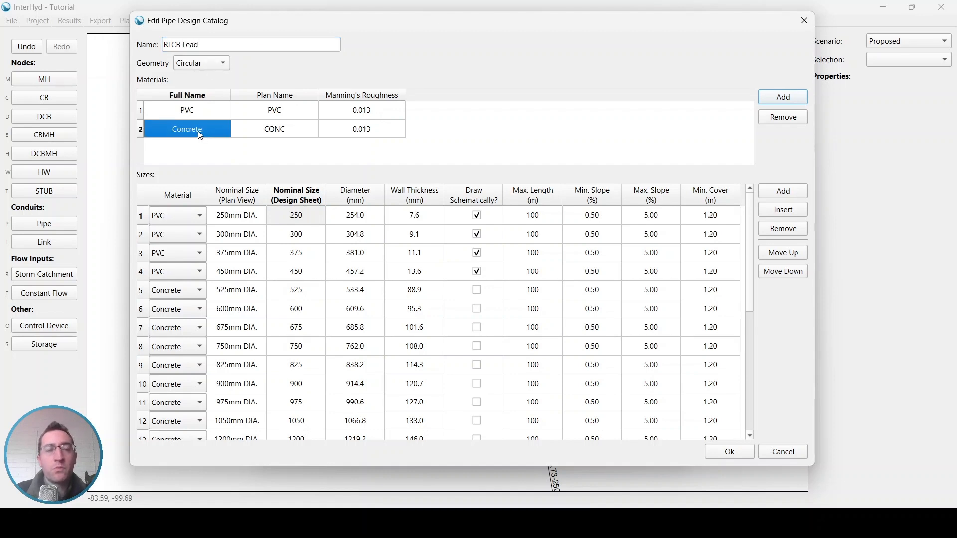
left_click(777, 118)
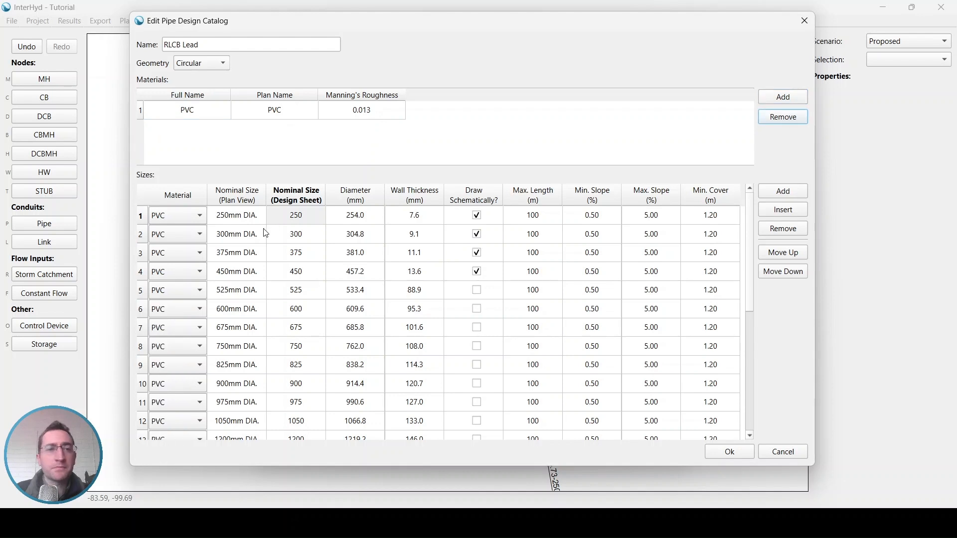
- Delete every size above 450, leaving only the 250, 300, 375 and 450 mm PVC sizes
left_click(305, 273)
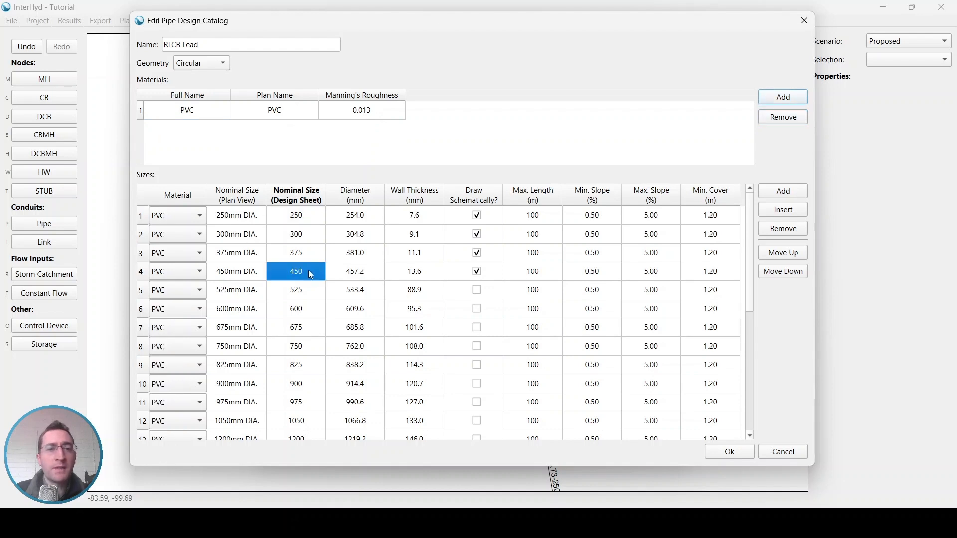
left_click(300, 291)
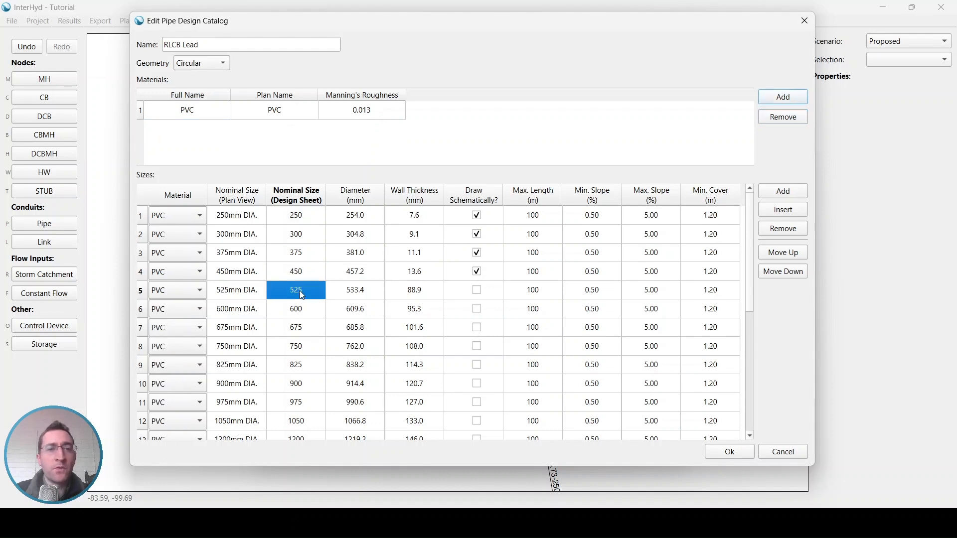
left_click(788, 230)
left_click(788, 230)
left_click(788, 230)
left_click(788, 230)
left_click(788, 230)
left_click(787, 231)
left_click(787, 231)
left_click(787, 230)
left_click(788, 231)
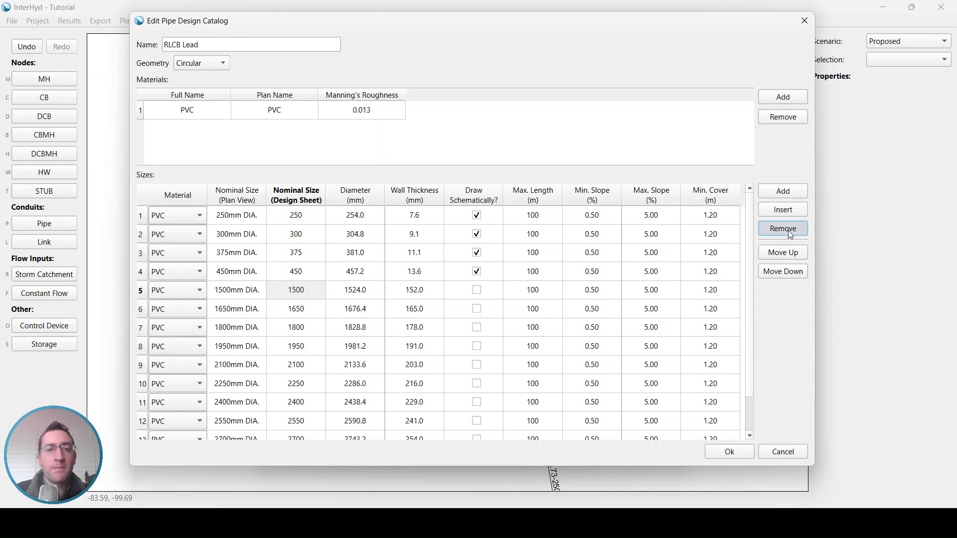
left_click(788, 230)
left_click(788, 230)
left_click(788, 230)
left_click(788, 230)
left_click(788, 231)
left_click(787, 230)
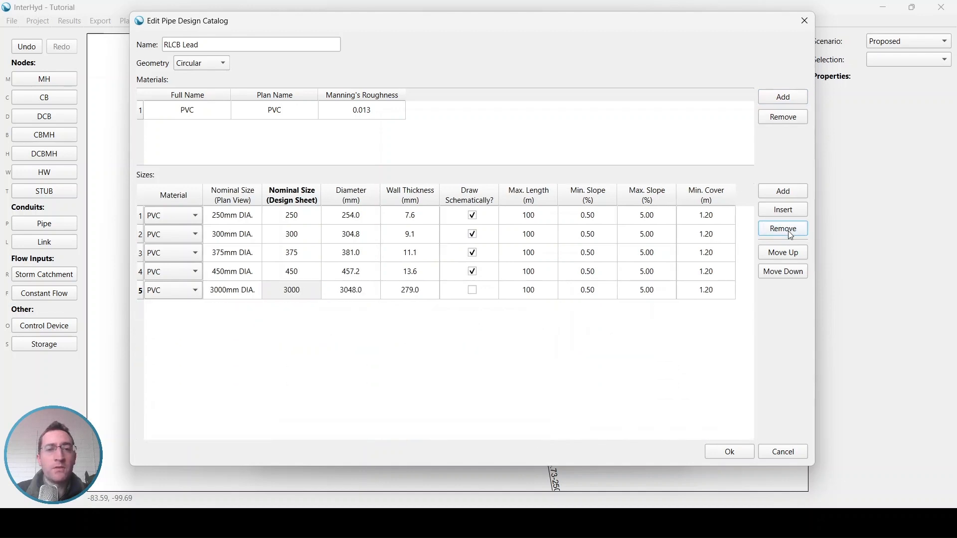
left_click(788, 231)
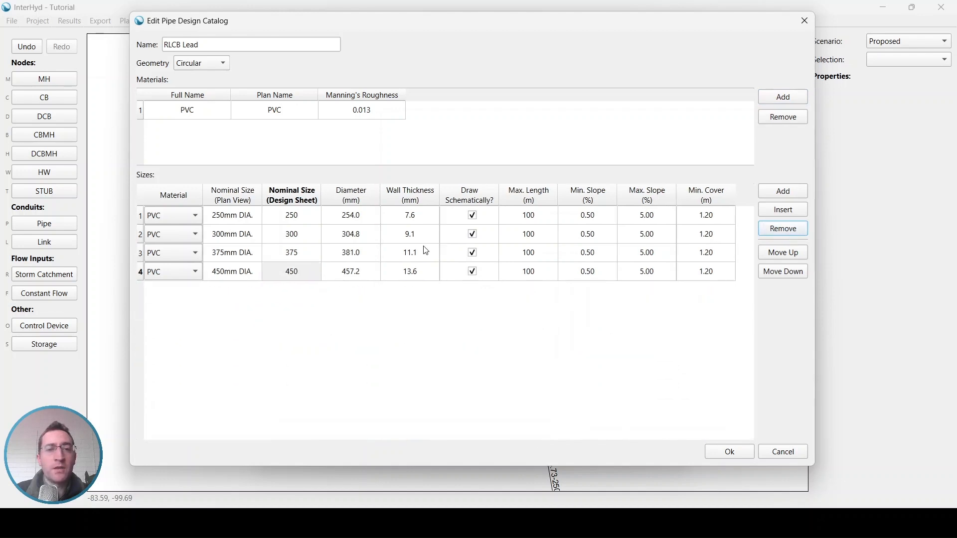
left_click(532, 220)
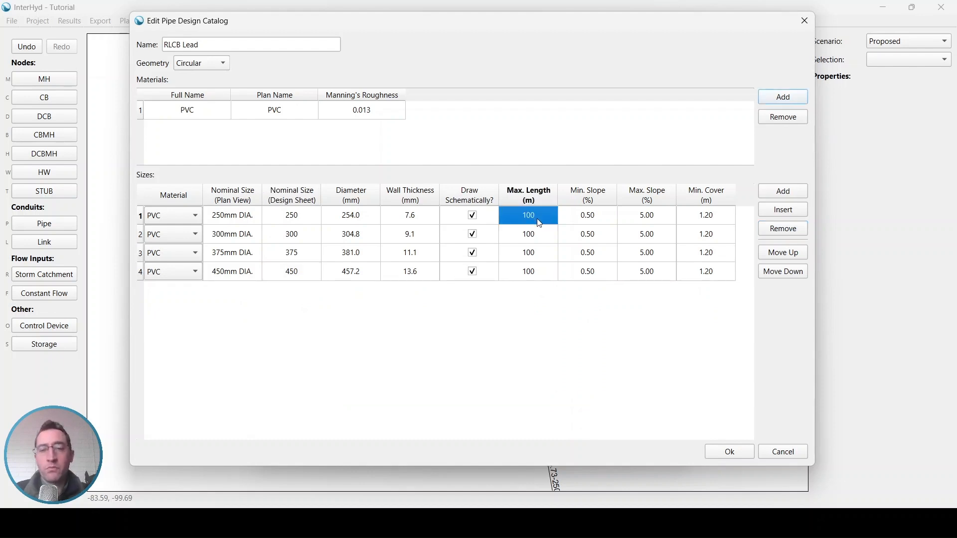
- Set Max. Length to 80 for the 250, 300, 375 and 450 sizes
type("80")
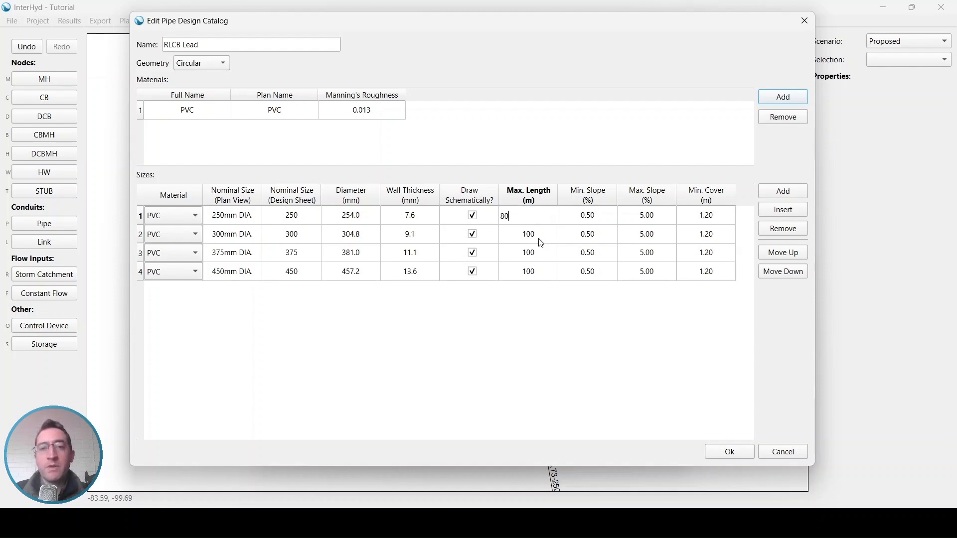
left_click(541, 243)
type("80")
left_click(540, 252)
type("80")
left_click(538, 271)
type("80")
left_click(599, 222)
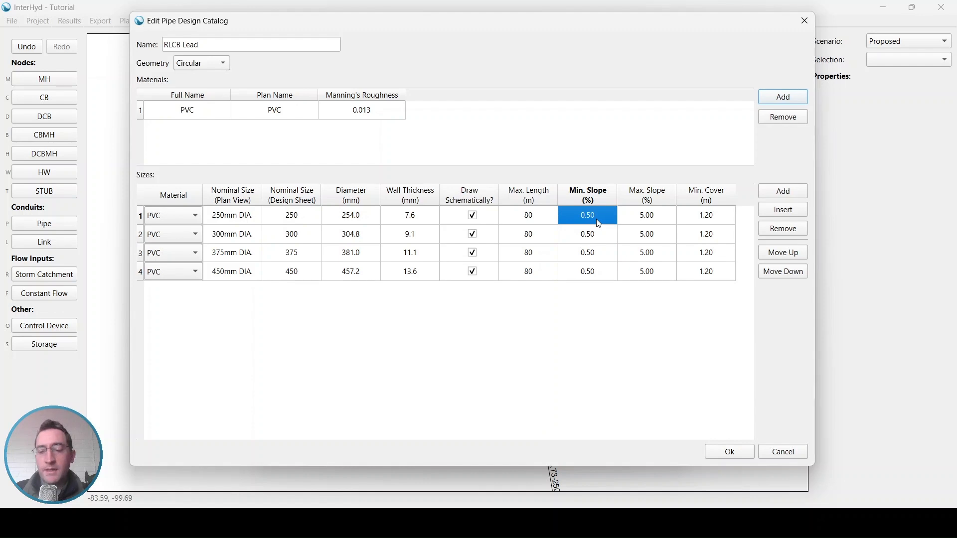
- Set Min. Slope to 1% for each RLCB Lead size
type("1")
left_click(600, 239)
type("1")
left_click(596, 257)
type("11")
left_click(599, 259)
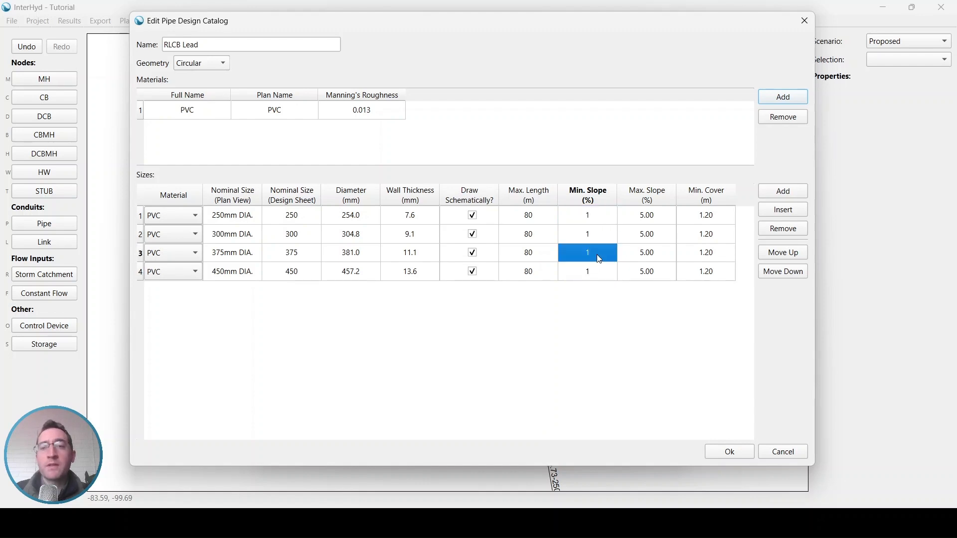
- Set Min. Cover to 0.6 for every size and save the RLCB Lead catalog
left_click(695, 220)
type(".6")
left_click(698, 232)
type(".6")
left_click(705, 255)
type(".6")
left_click(706, 271)
type(".6")
left_click(706, 250)
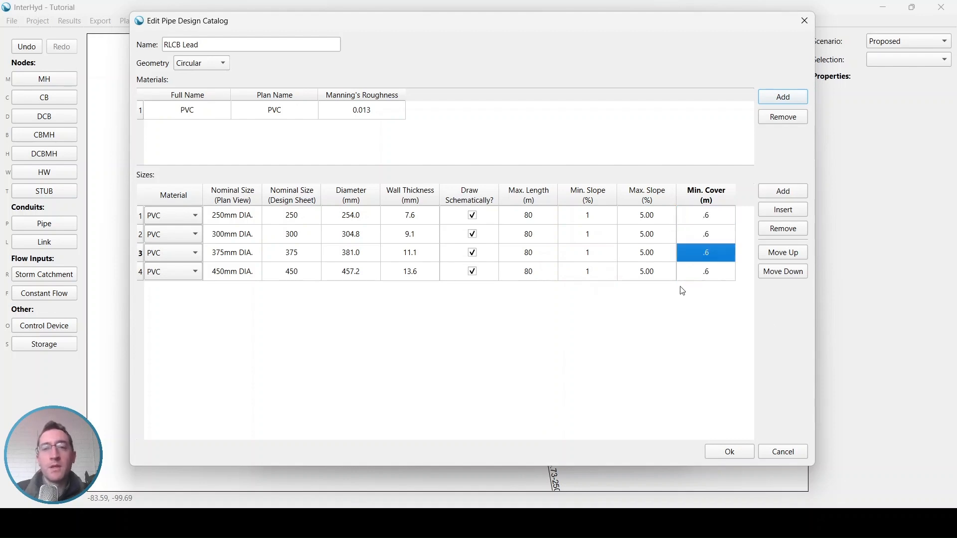
left_click(731, 453)
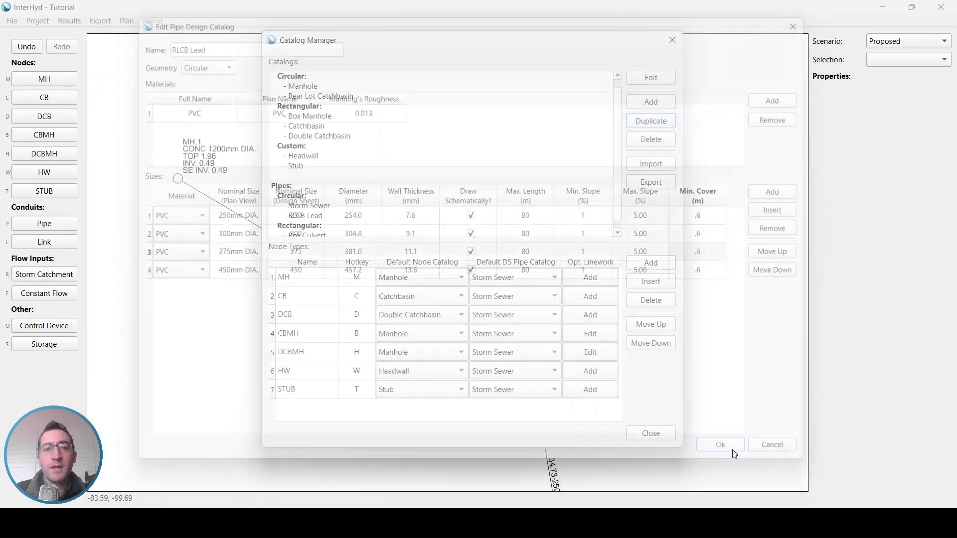
scroll(370, 227, "down", 1)
left_click(319, 206)
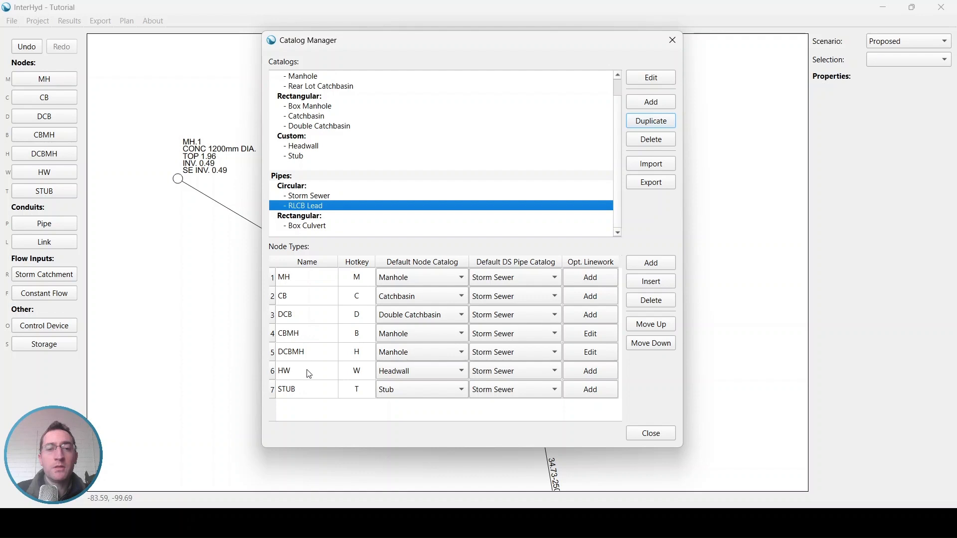
- Add a new node type named RLCB with hotkey L
left_click(664, 267)
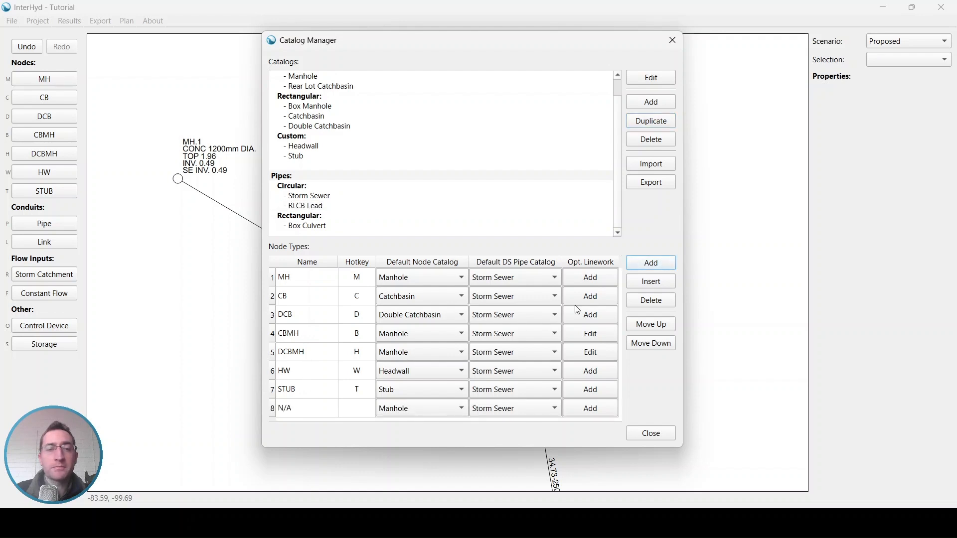
left_click(294, 414)
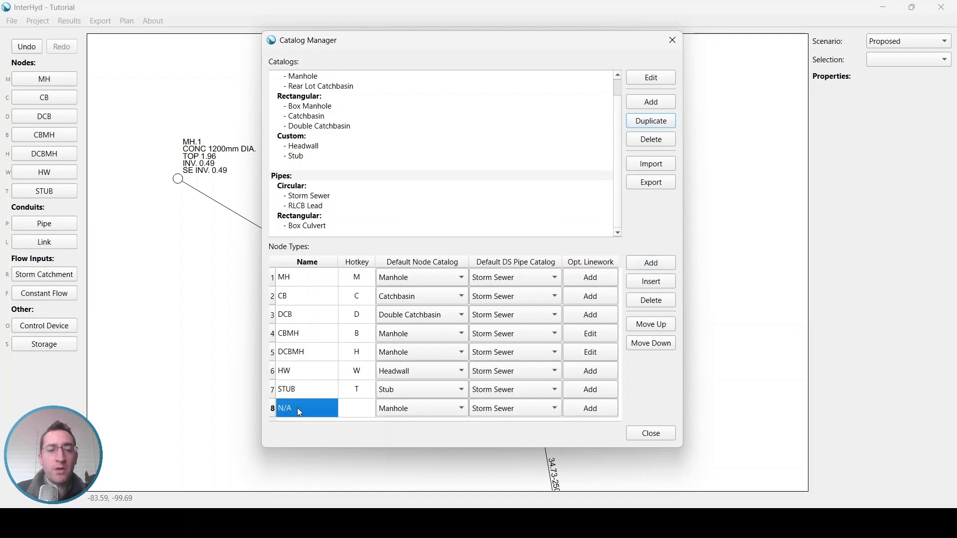
type("RLCNB")
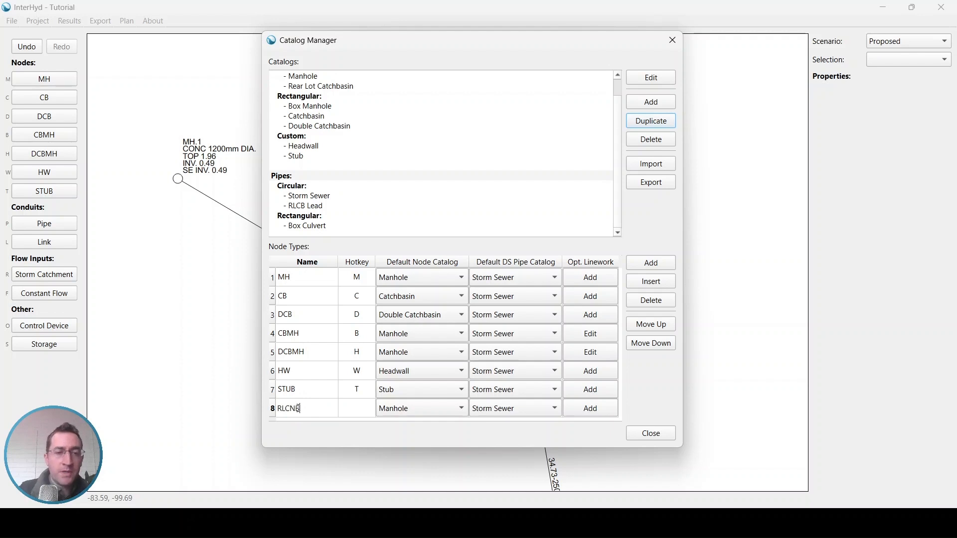
key("BackSpace")
key("BackSpace")
type("B")
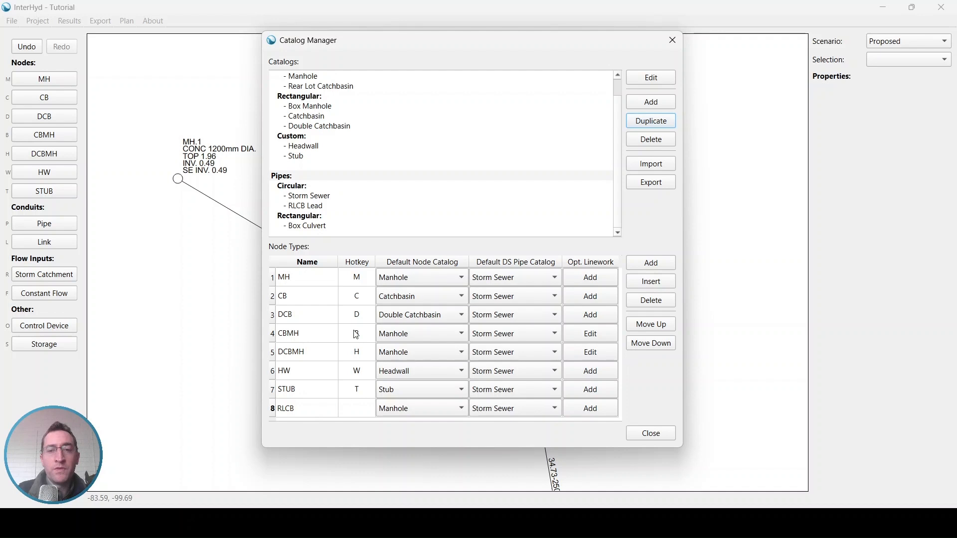
left_click(353, 413)
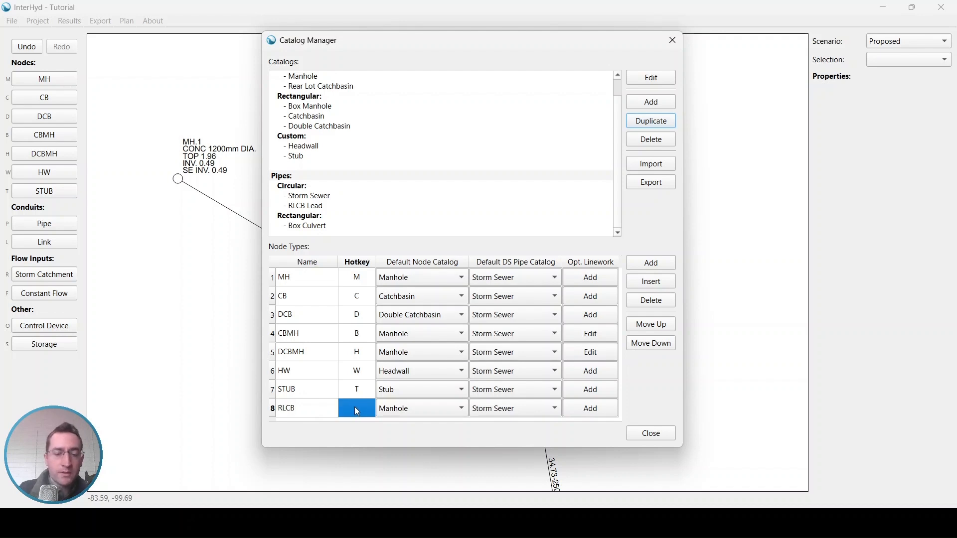
type("L")
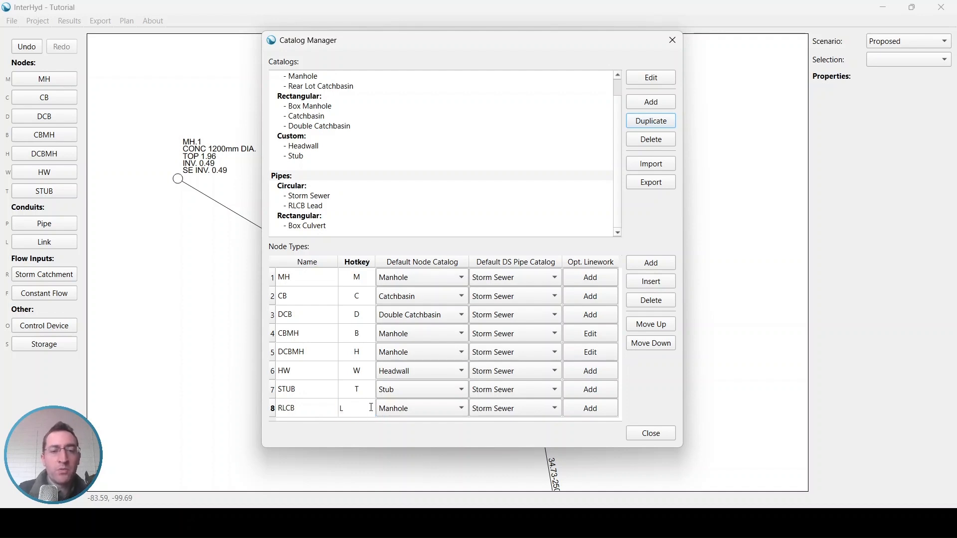
- Set RLCB's defaults to the Rear Lot Catchbasin node catalog and RLCB Lead downstream pipes, then finish
left_click(446, 410)
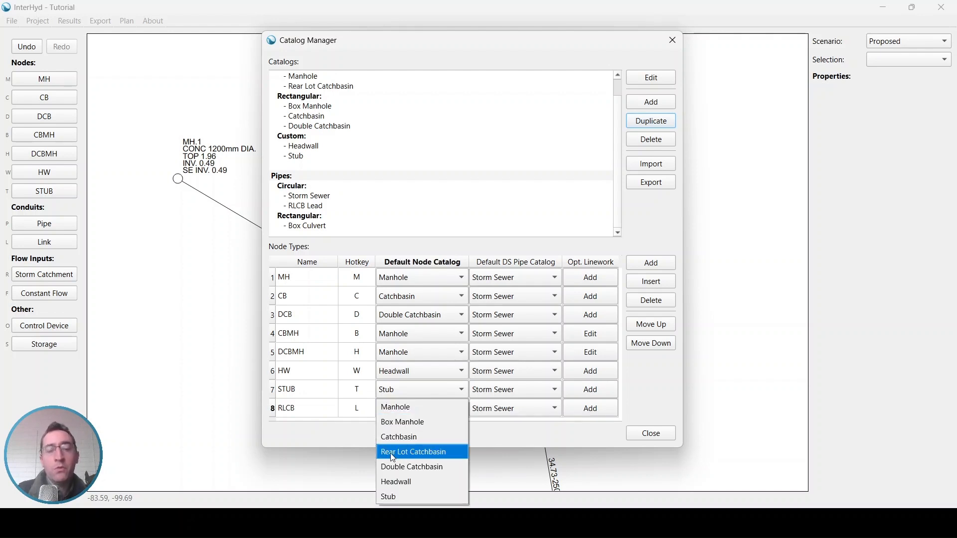
left_click(438, 452)
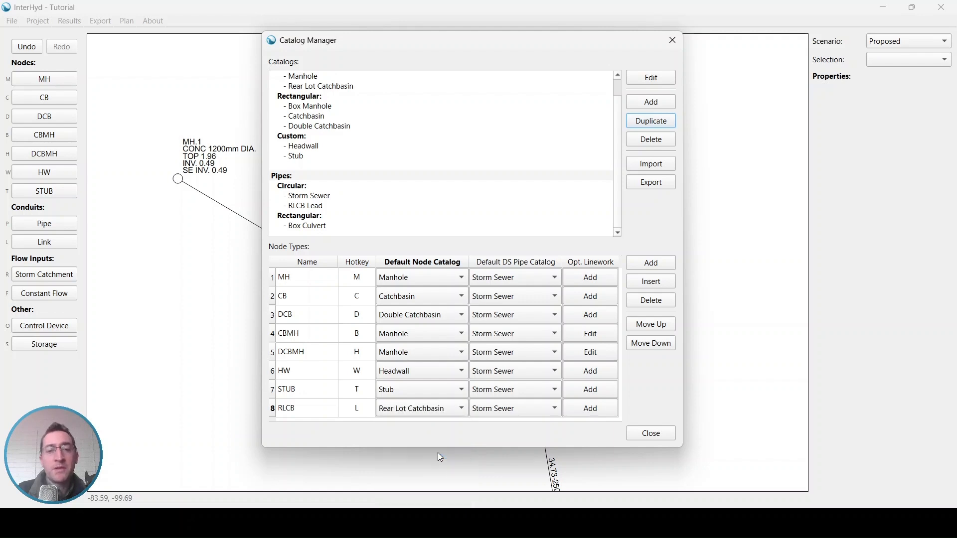
left_click(493, 409)
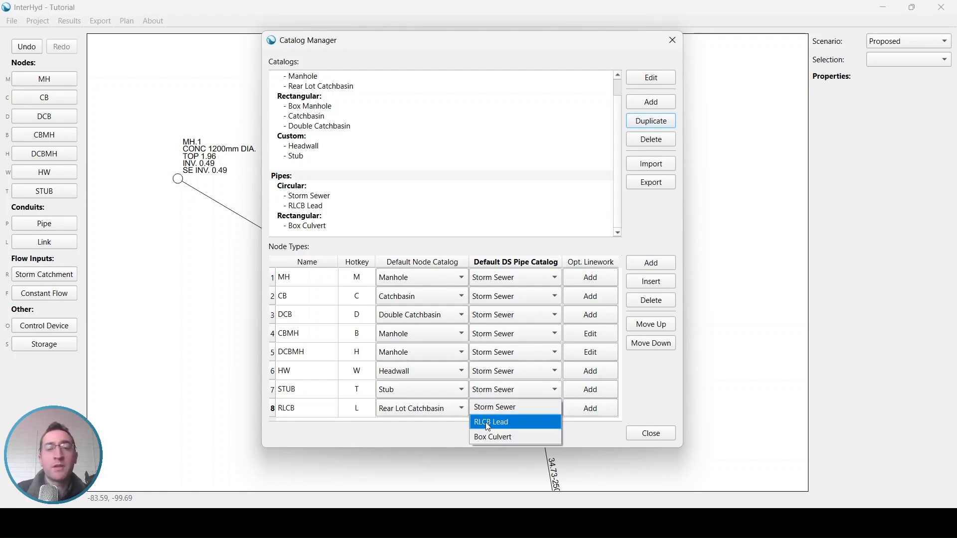
left_click(509, 421)
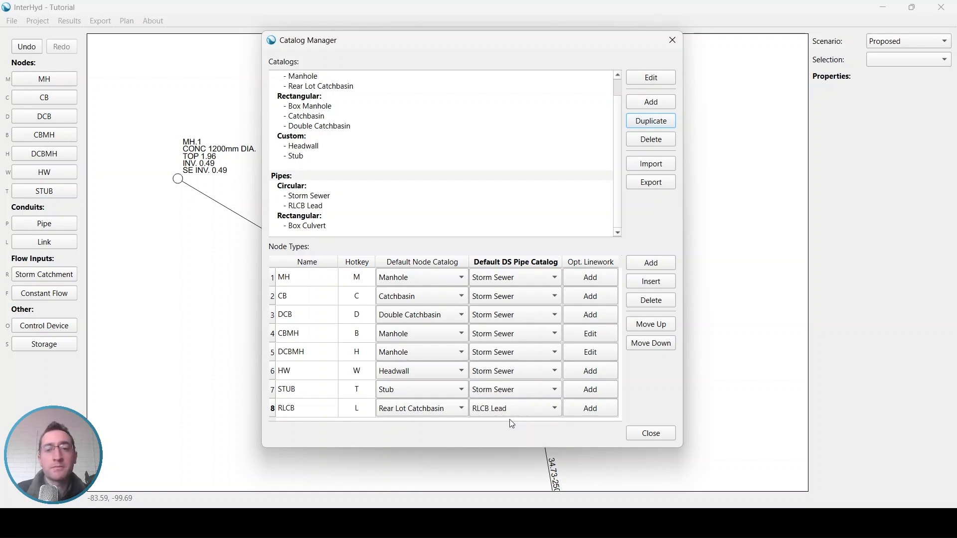
left_click(650, 433)
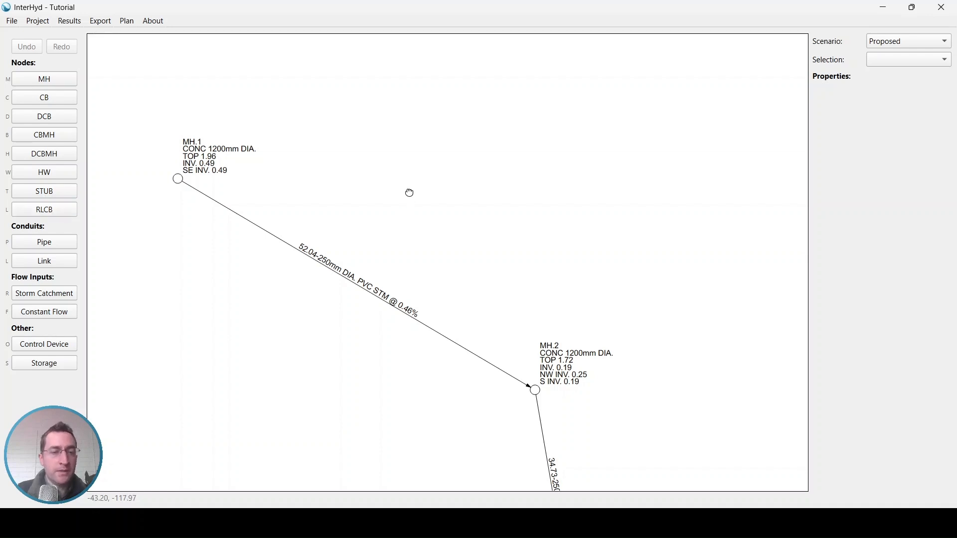
- Place catchbasin RLCB.1 above the main pipe and connect its lead onto the main
left_click(45, 210)
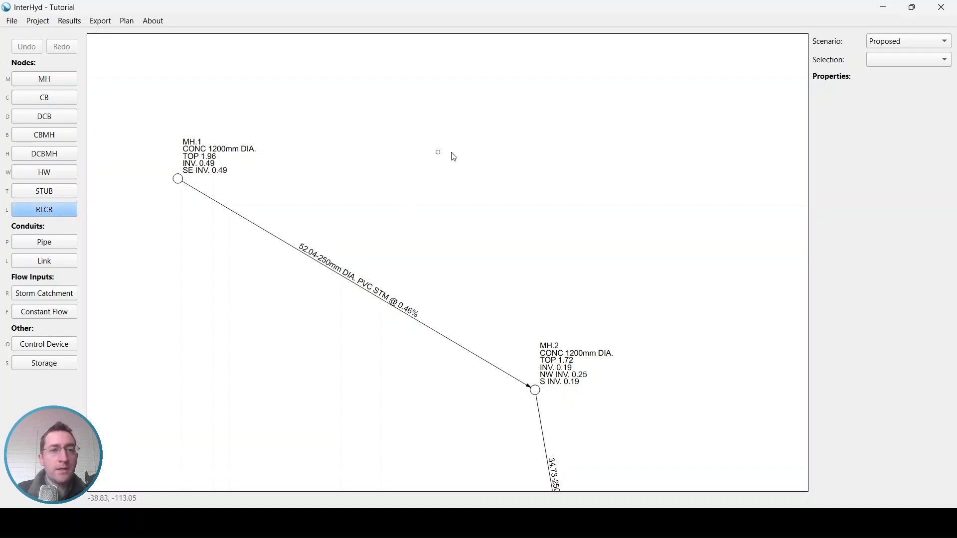
scroll(491, 184, "up", 3)
left_click(553, 88)
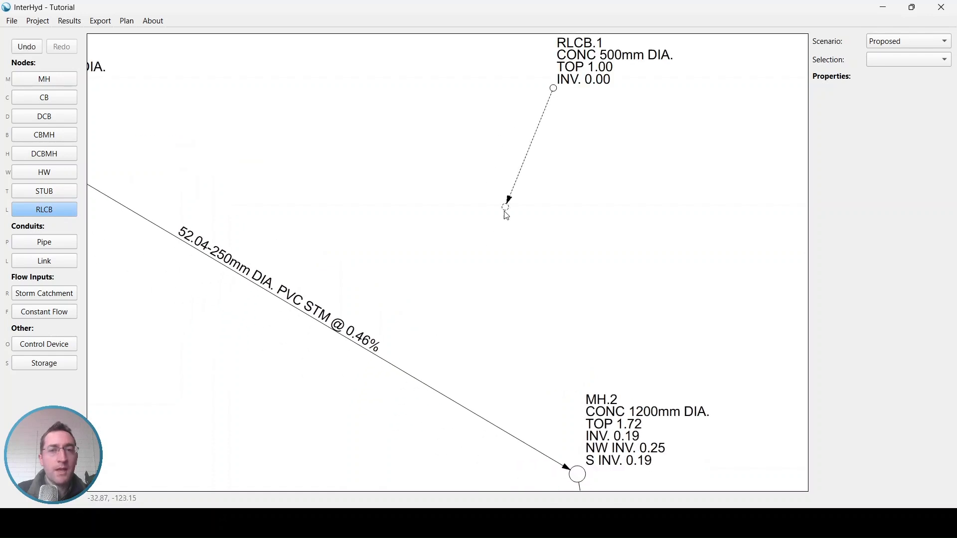
left_click(417, 380)
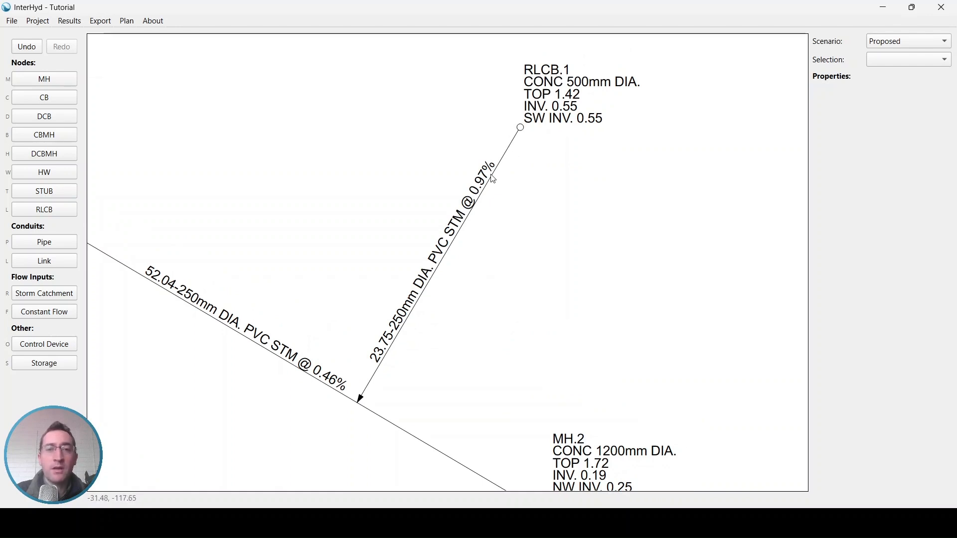
- Move the lead pipe label and the 52.04-250mm main label onto leader lines, then select lead CON.3
left_click(484, 191)
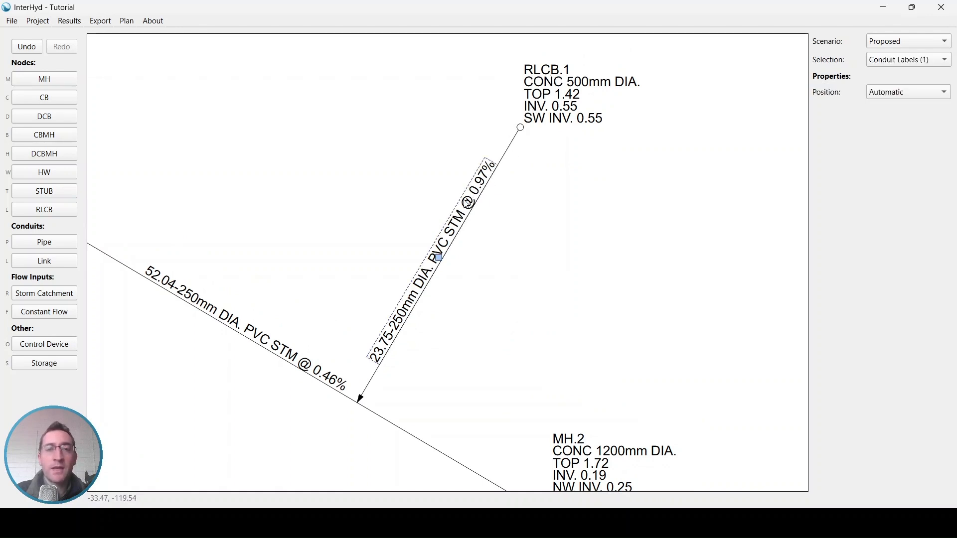
left_click_drag(436, 262, 365, 176)
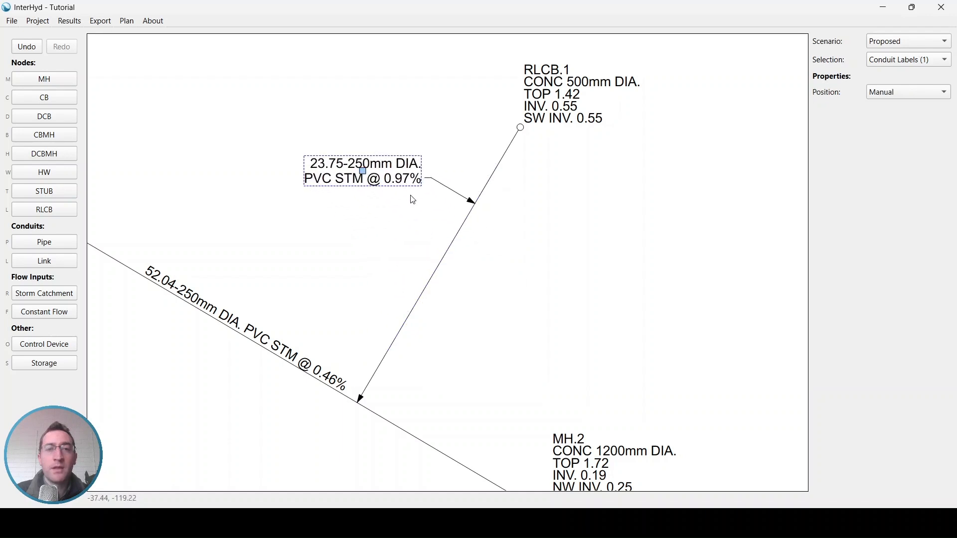
left_click_drag(291, 342, 299, 252)
left_click(349, 268)
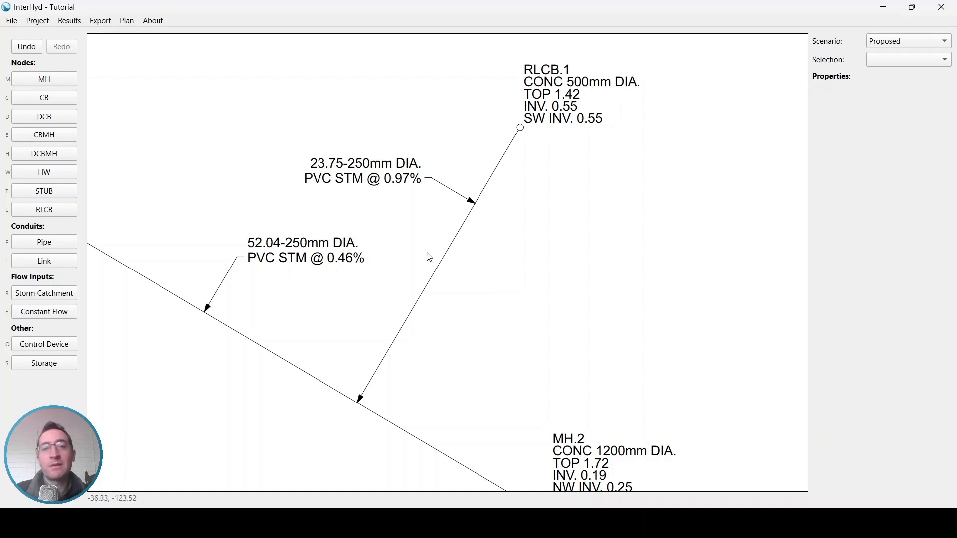
left_click(450, 251)
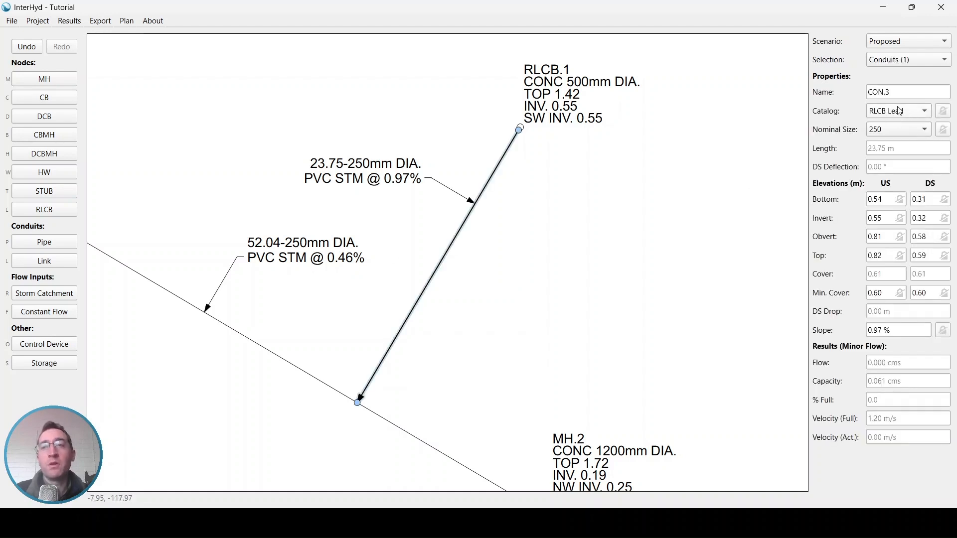
left_click(900, 129)
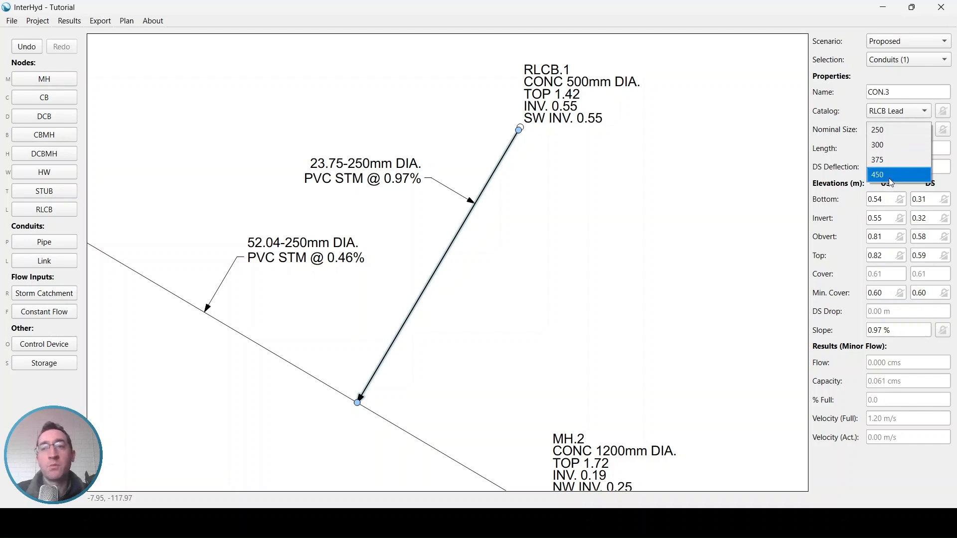
key("Escape")
left_click(399, 424)
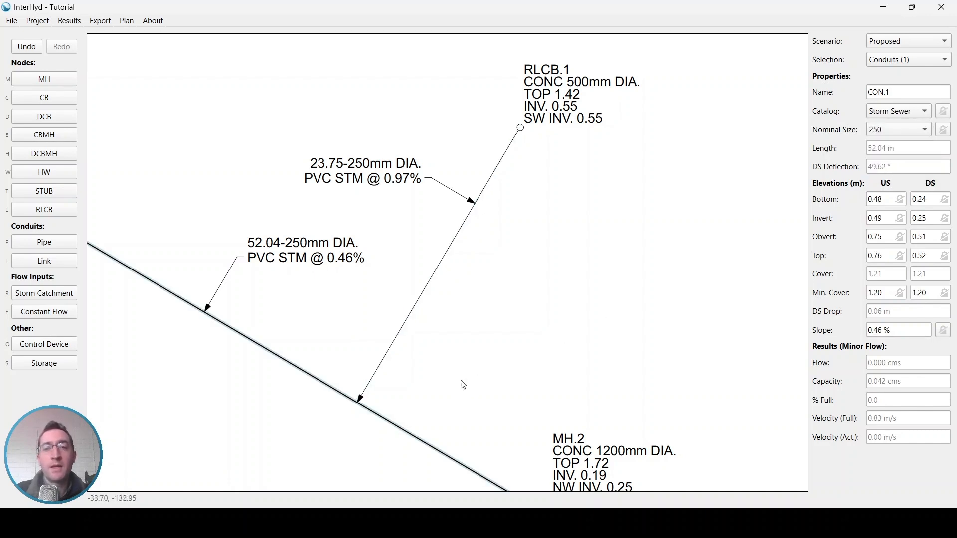
left_click(870, 131)
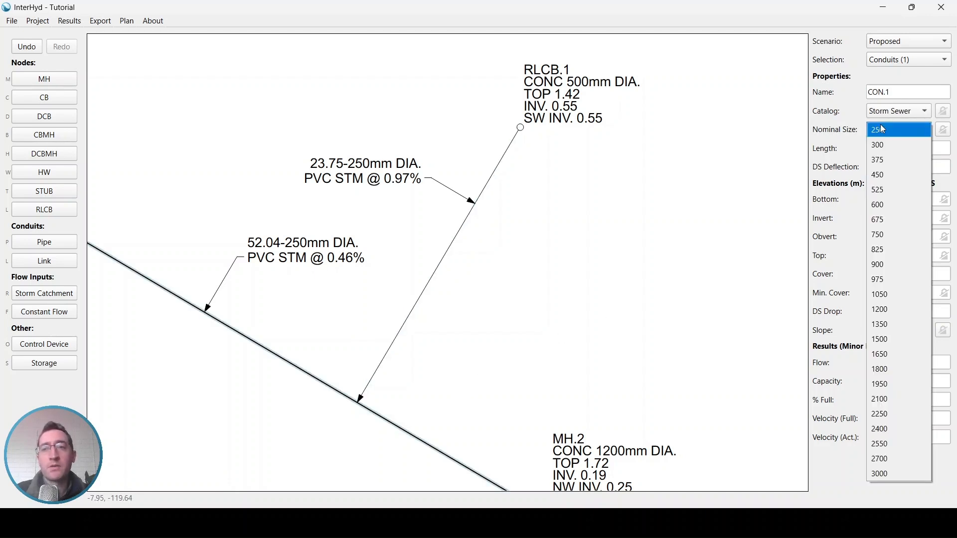
left_click(869, 309)
left_click(668, 264)
scroll(632, 223, "down", 2)
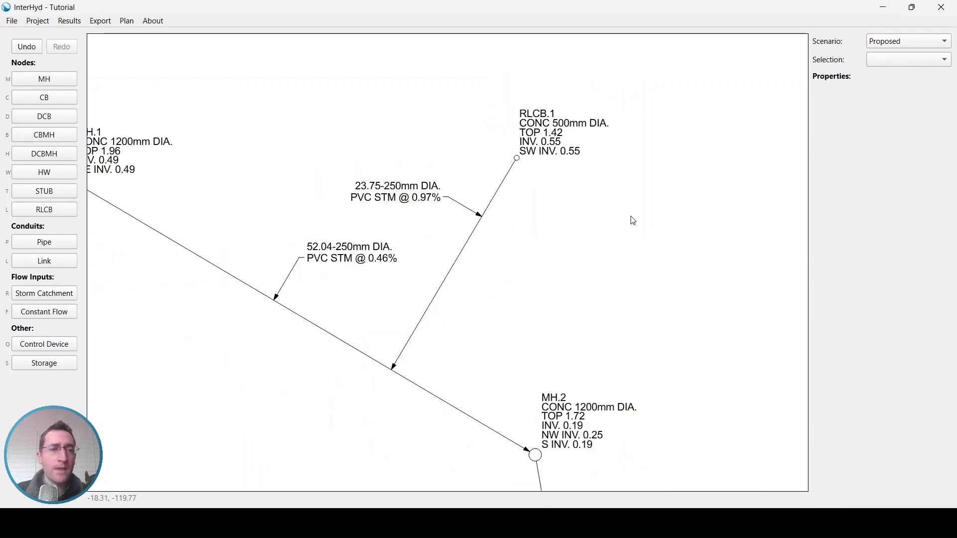
middle_click_drag(631, 216, 603, 216)
- Add a storm catchment right of RLCB.1, outletting to RLCB.1, with a 0.200 ha roof area
key("r")
left_click(589, 202)
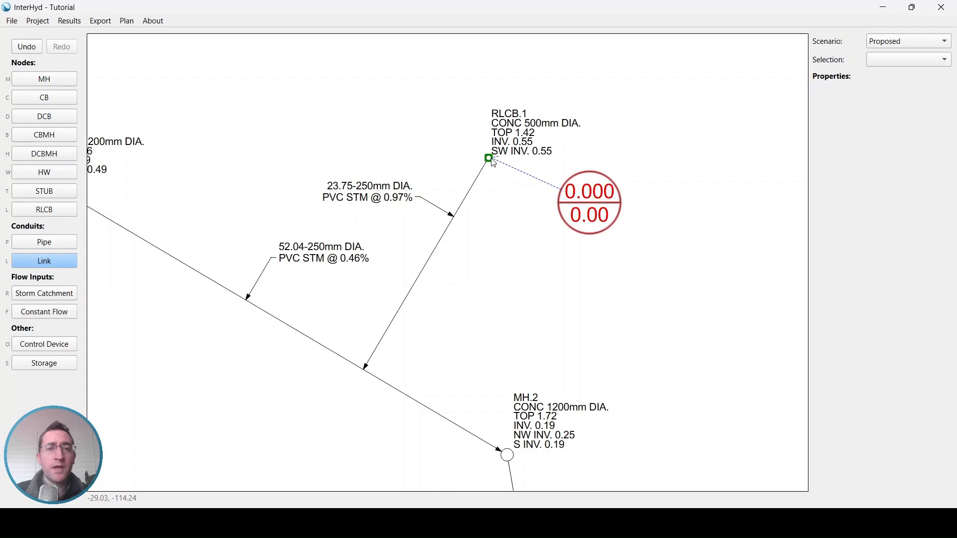
left_click(489, 158)
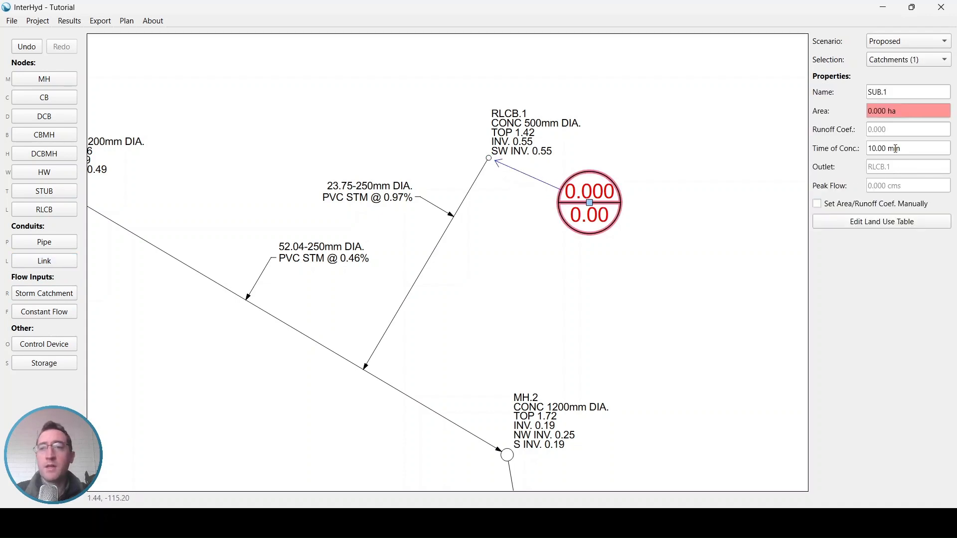
left_click(886, 222)
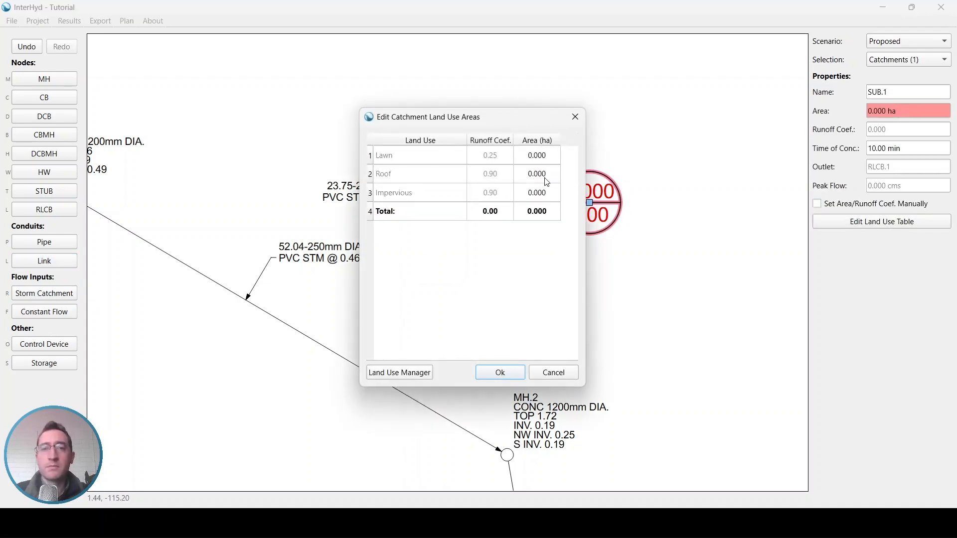
type(".2")
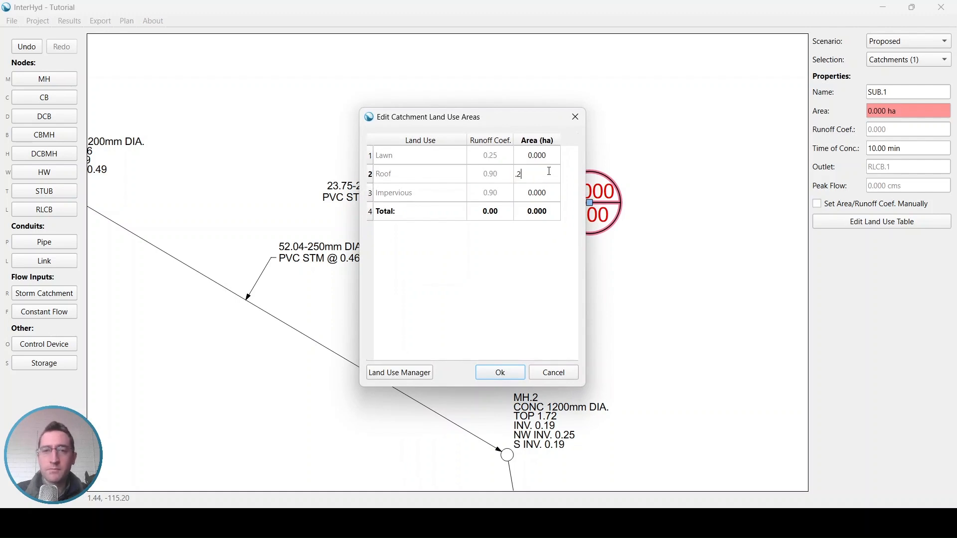
left_click(502, 373)
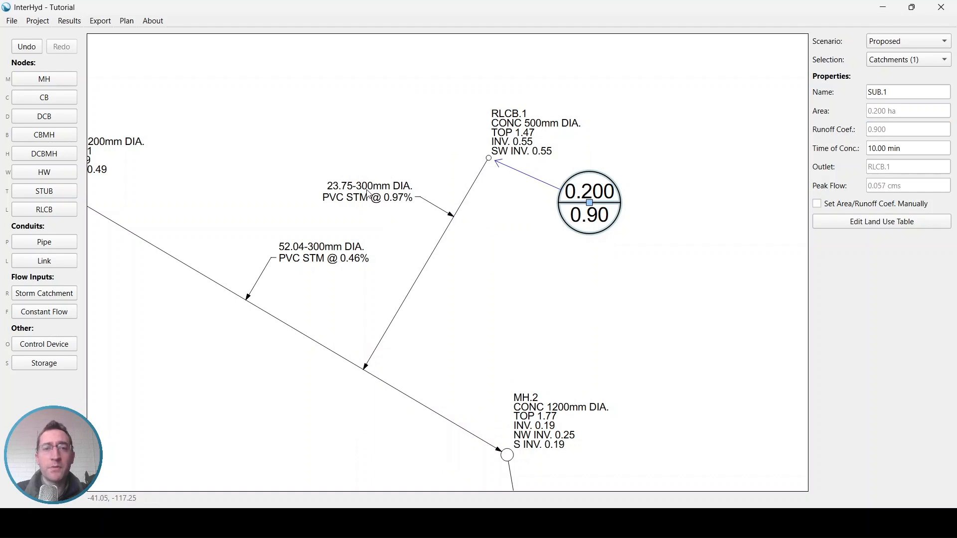
- Raise the catchment's roof area to 0.5 ha, then to 1 ha, and select the overloaded lead pipe
left_click(873, 222)
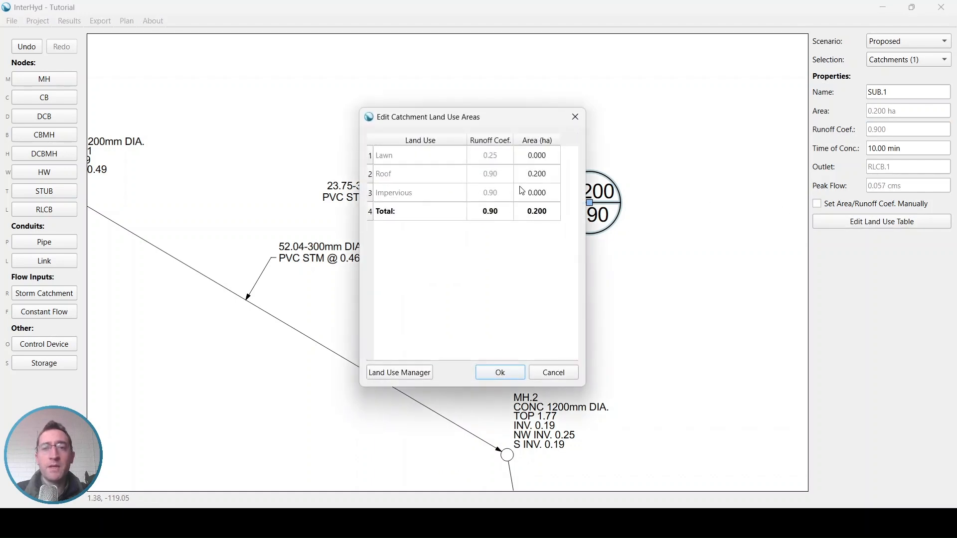
double_click(537, 175)
type(".5")
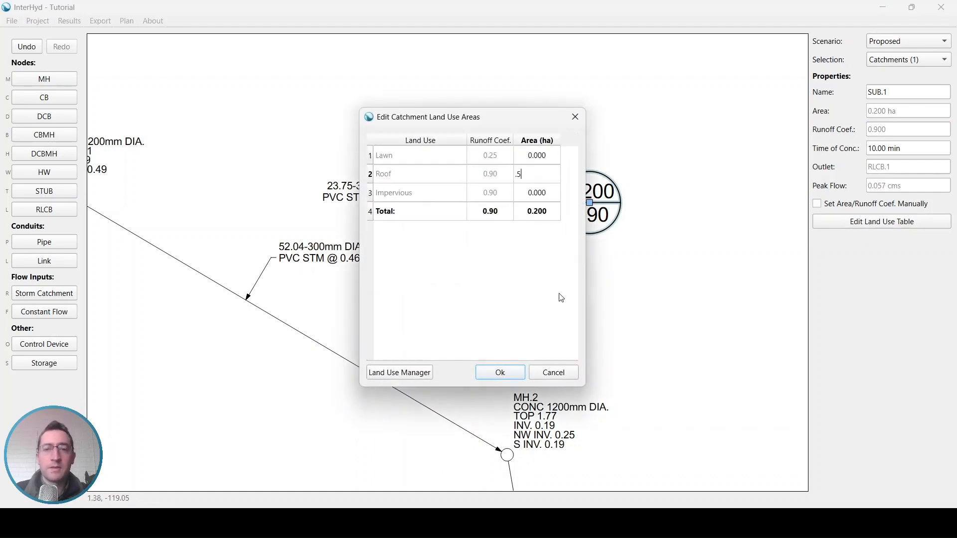
left_click(508, 374)
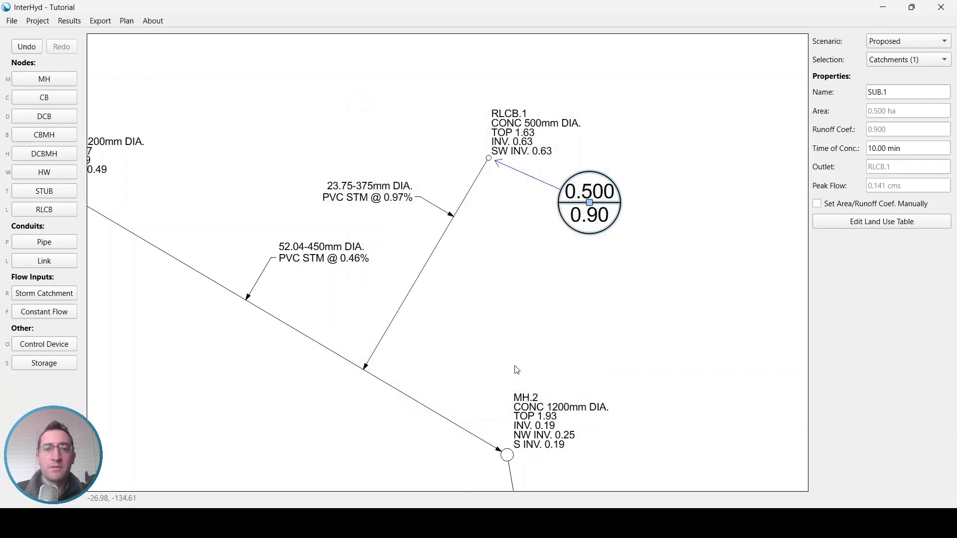
left_click(892, 220)
left_click(541, 180)
type("1")
left_click(503, 376)
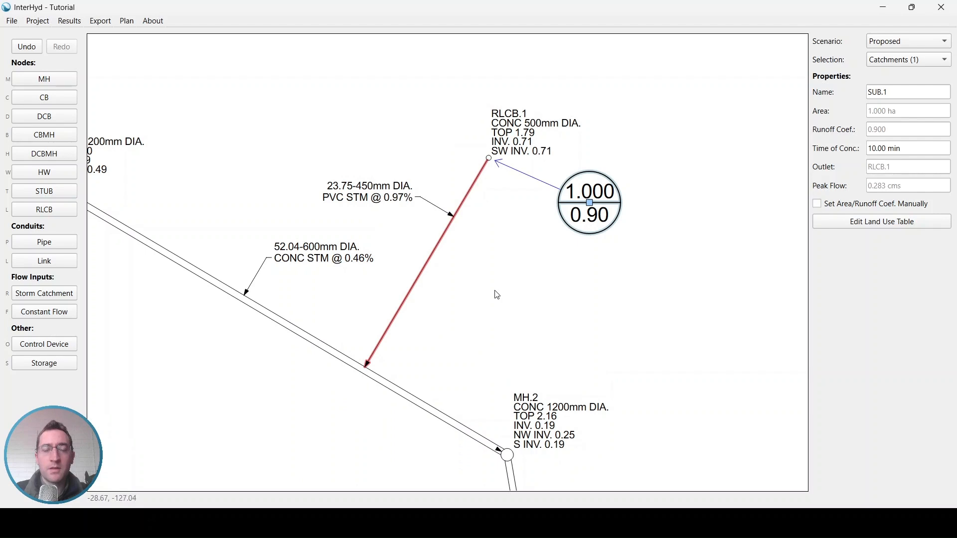
left_click(446, 242)
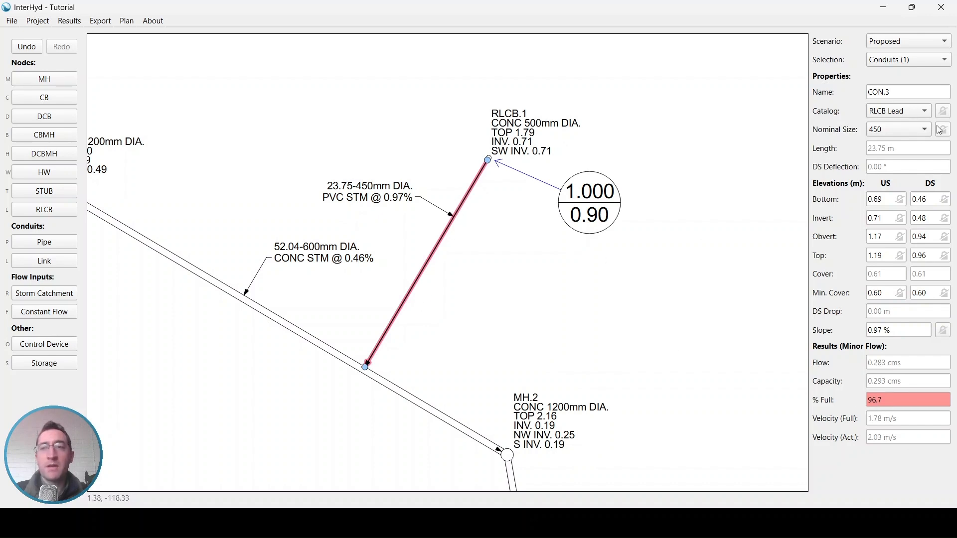
left_click(921, 131)
left_click(920, 134)
middle_click_drag(464, 366, 478, 330)
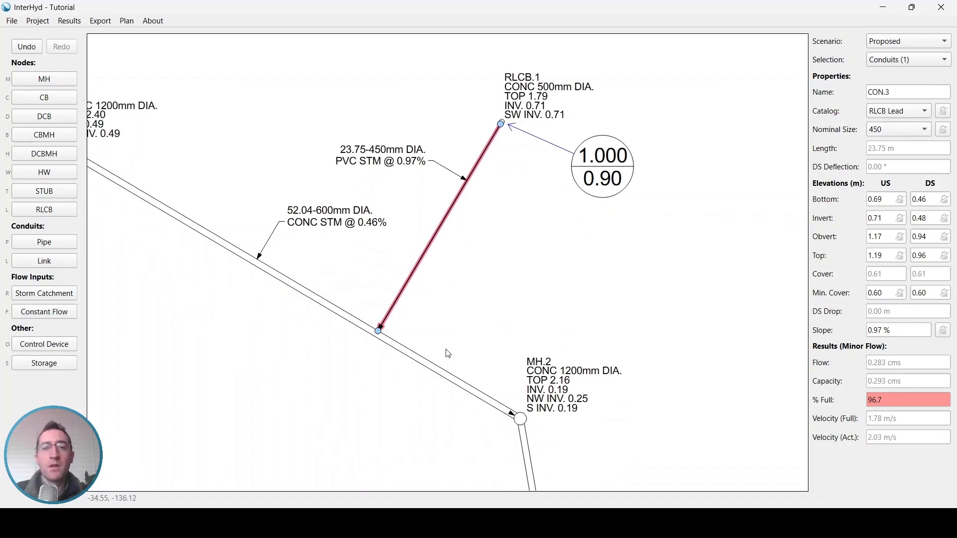
left_click(429, 363)
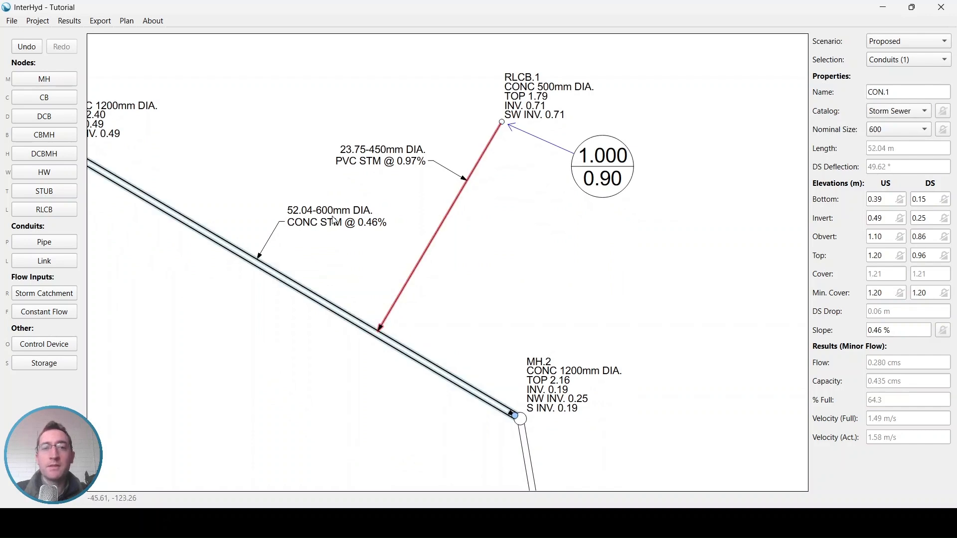
left_click(898, 131)
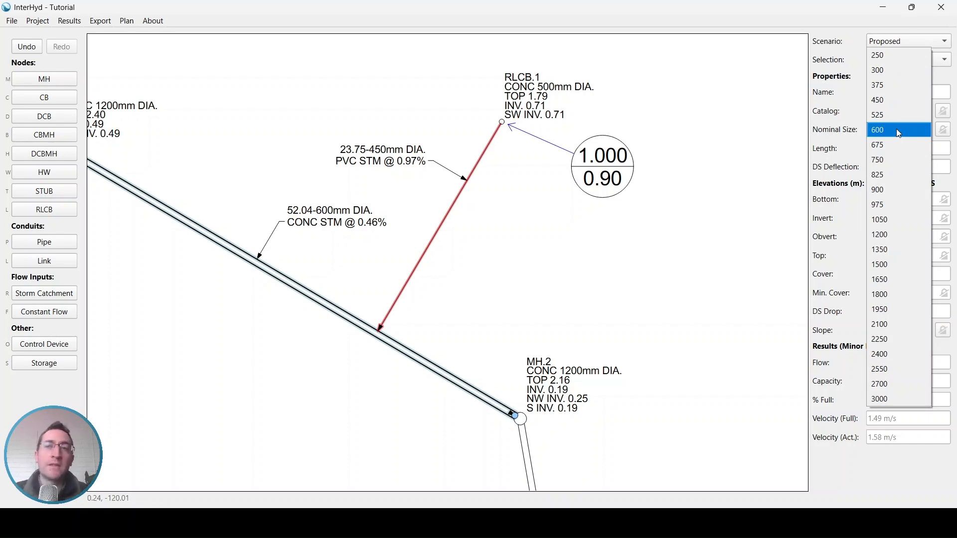
left_click(897, 130)
left_click(605, 207)
scroll(604, 207, "down", 2)
middle_click_drag(593, 187, 580, 223)
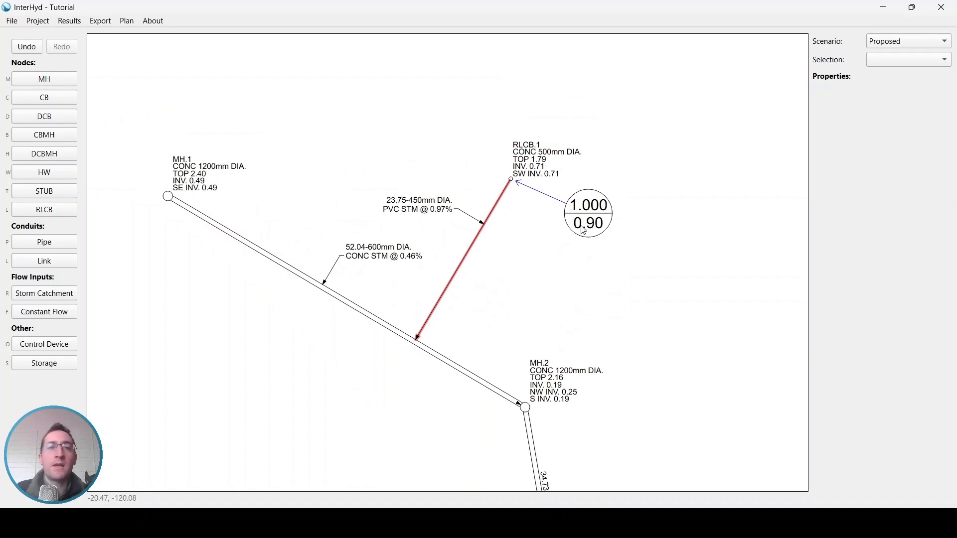